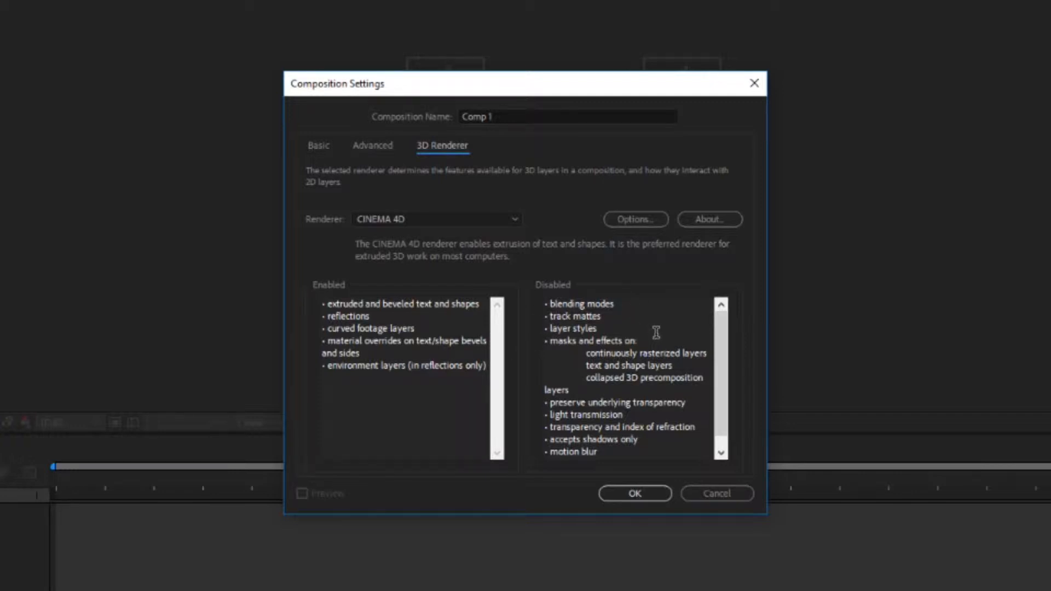
Compare the enabled and disabled features of the CINEMA 4D and Ray-traced 3D renderers in the composition settings.
scroll(651, 347, down, 1)
scroll(646, 343, up, 1)
click(513, 220)
click(449, 273)
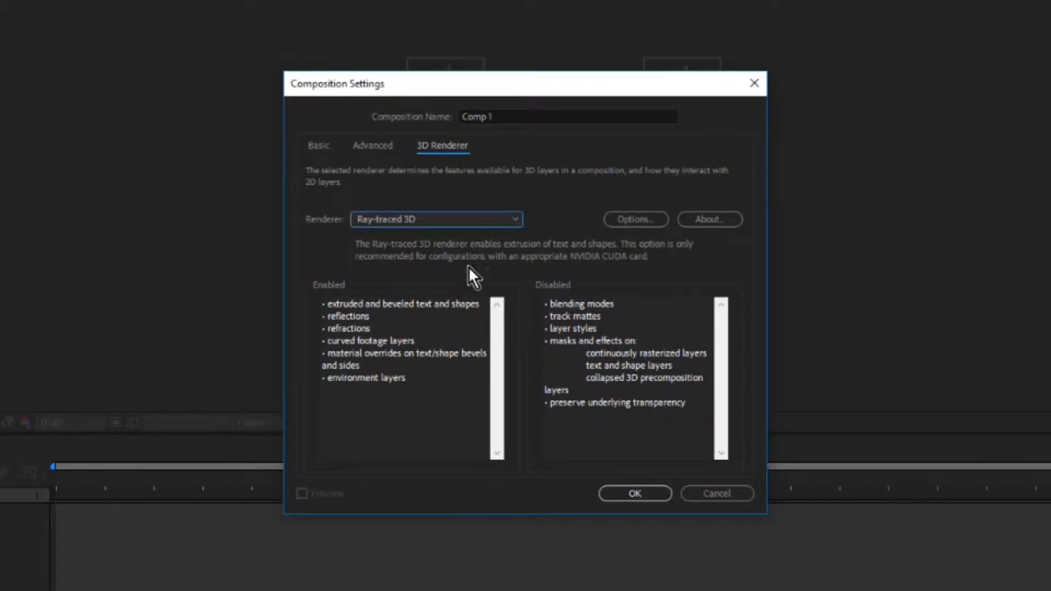
click(471, 222)
click(447, 252)
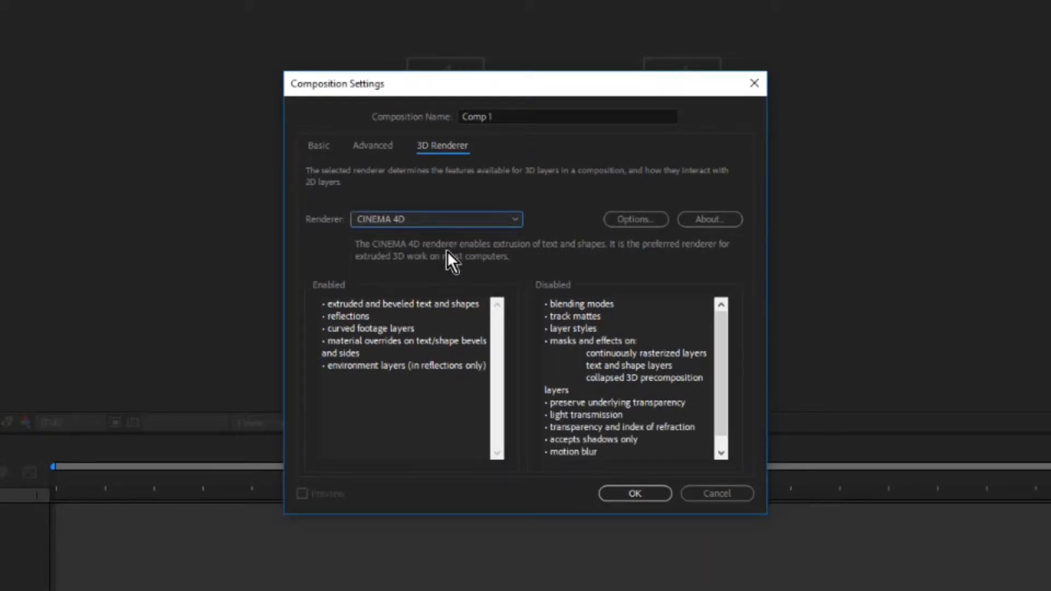
click(448, 223)
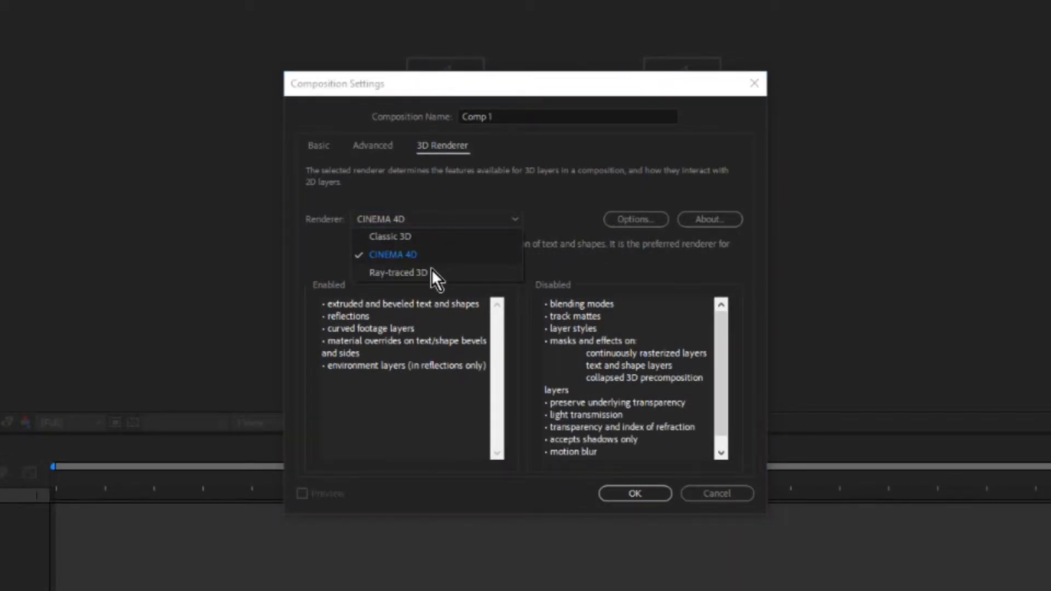
click(431, 270)
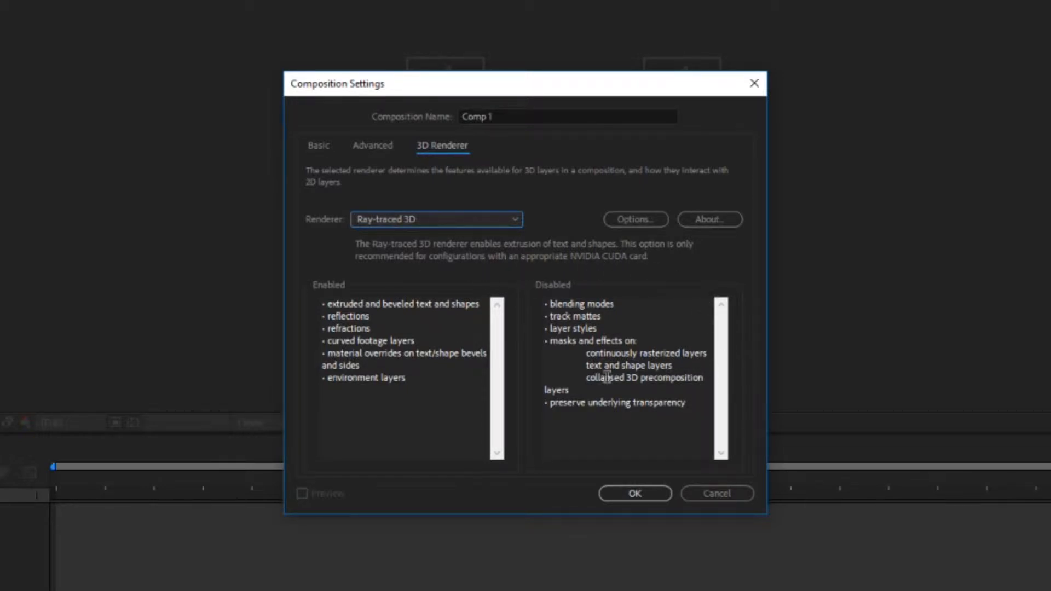
Set the composition's 3D renderer to CINEMA 4D and apply the settings.
click(477, 222)
click(438, 250)
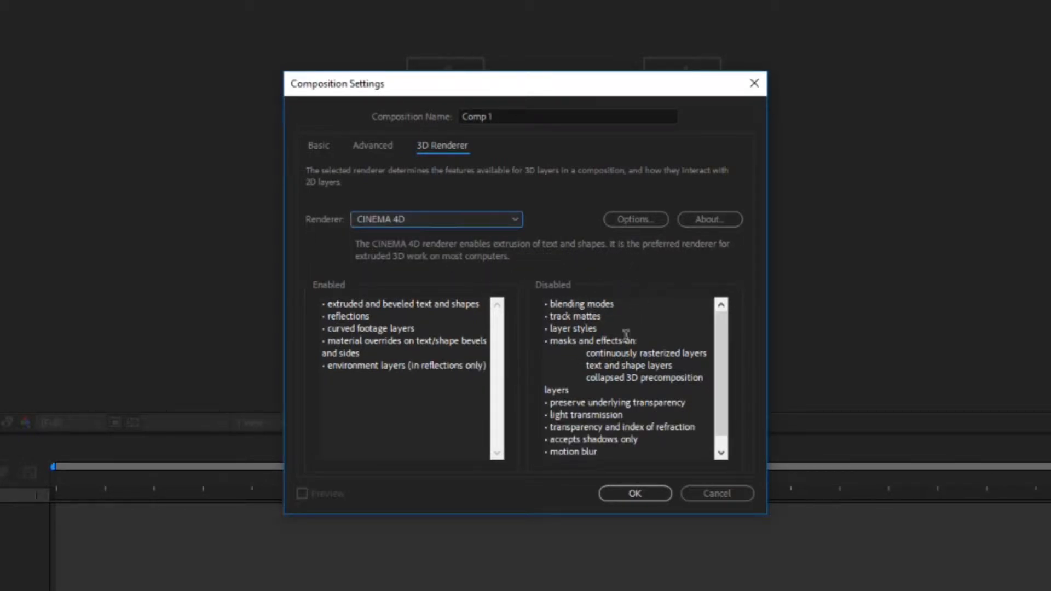
click(647, 491)
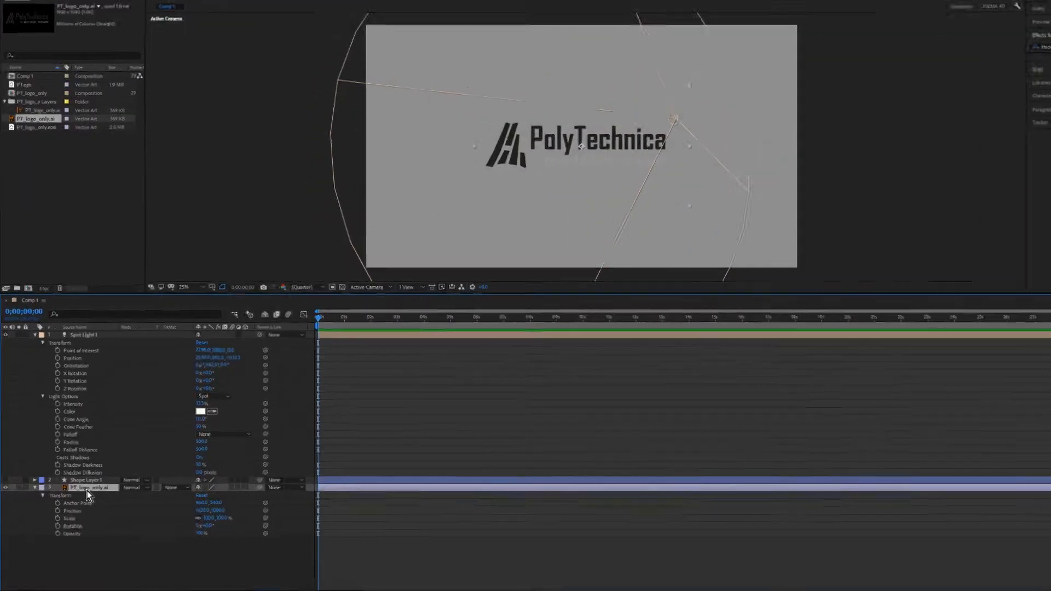
Create shapes from the PT_logo_only.ai vector layer.
right_click(87, 490)
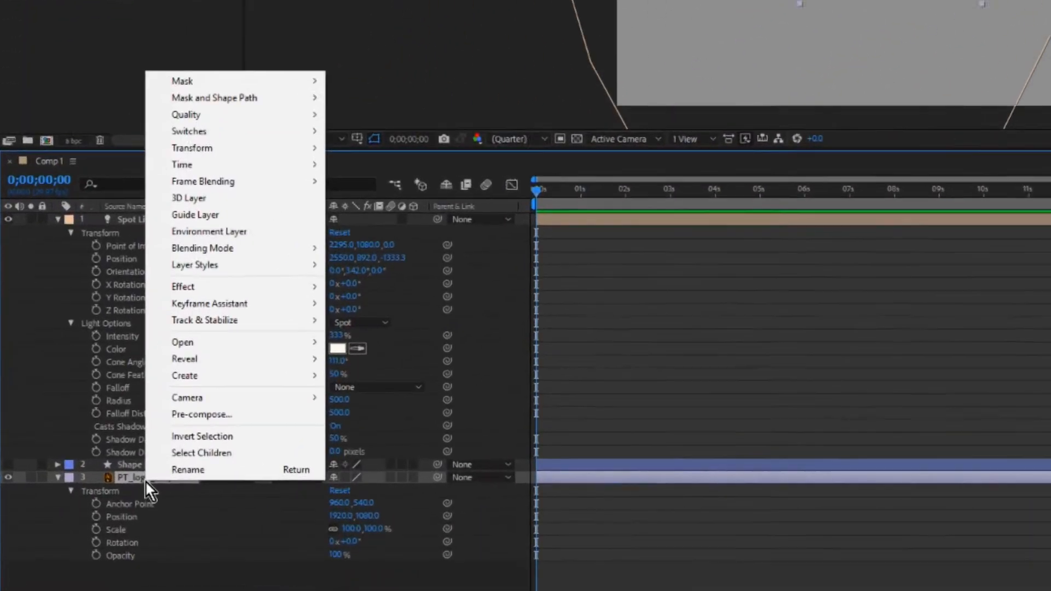
mouse_move(206, 395)
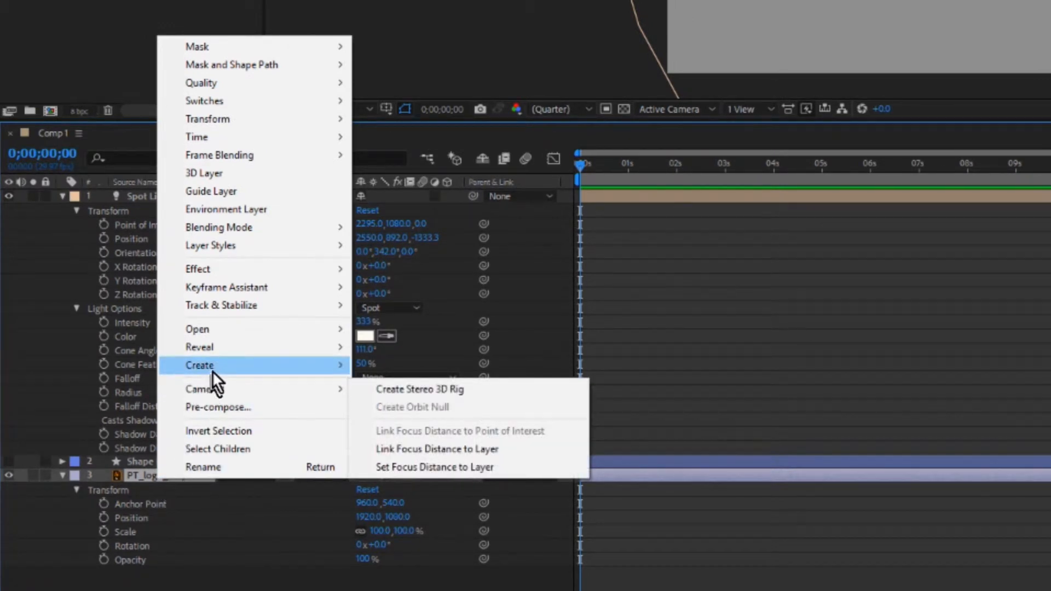
mouse_move(212, 371)
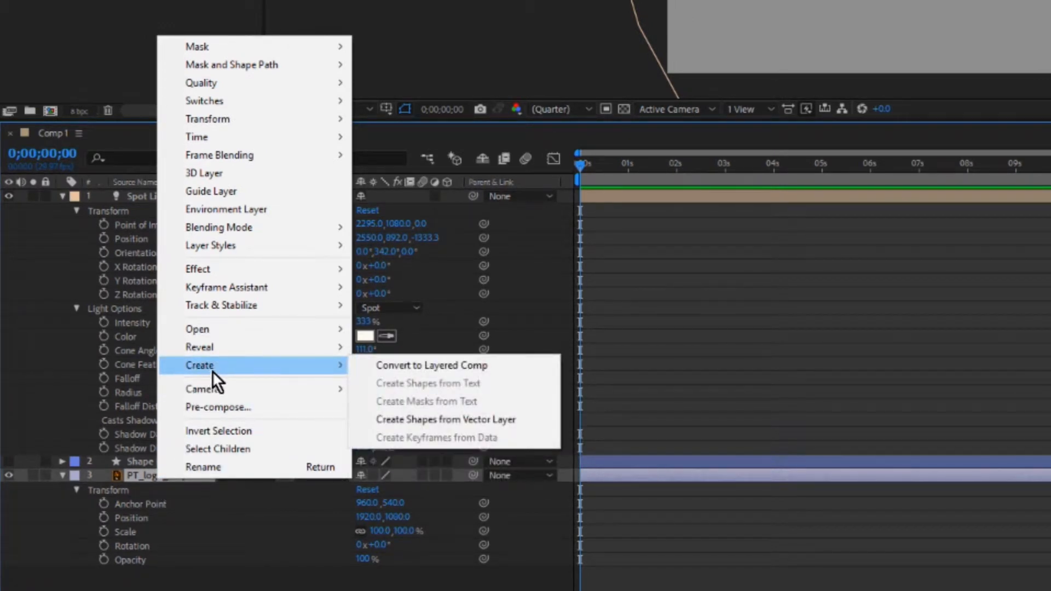
click(501, 419)
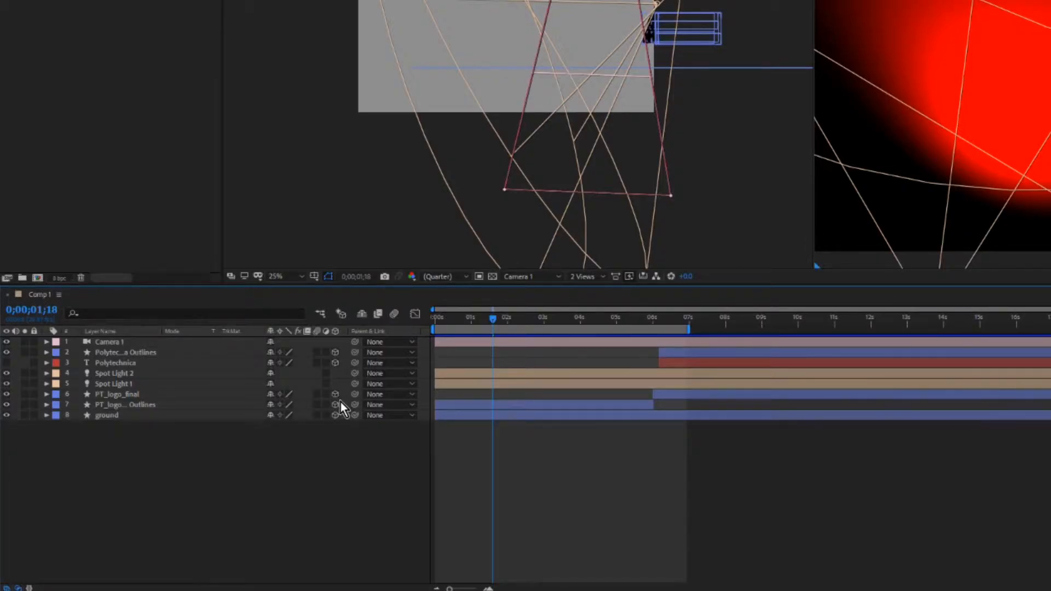
Toggle the timeline's Modes and Switches columns off and back on twice.
key(F4)
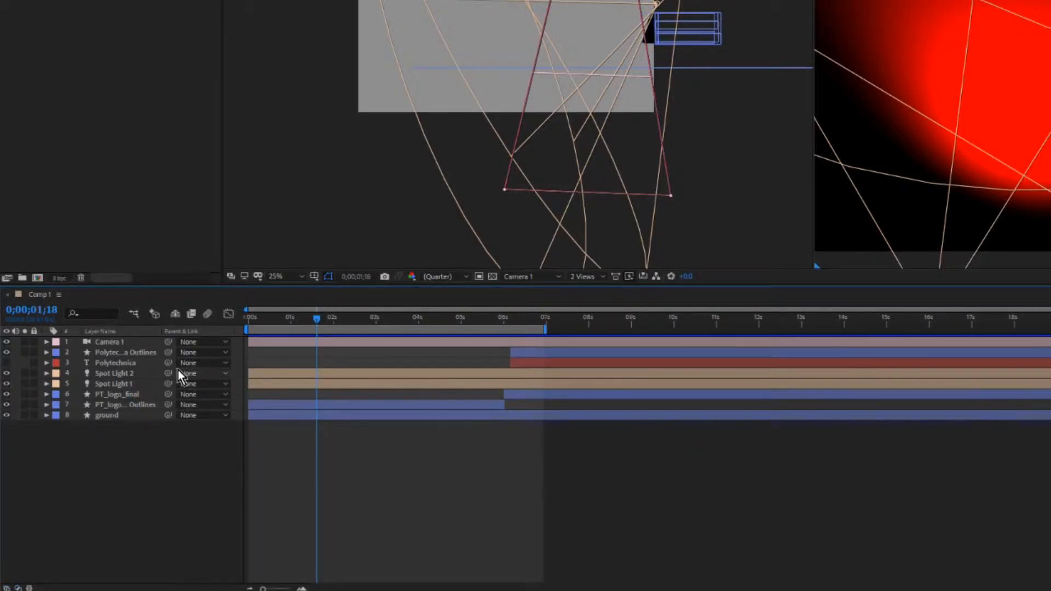
key(F4)
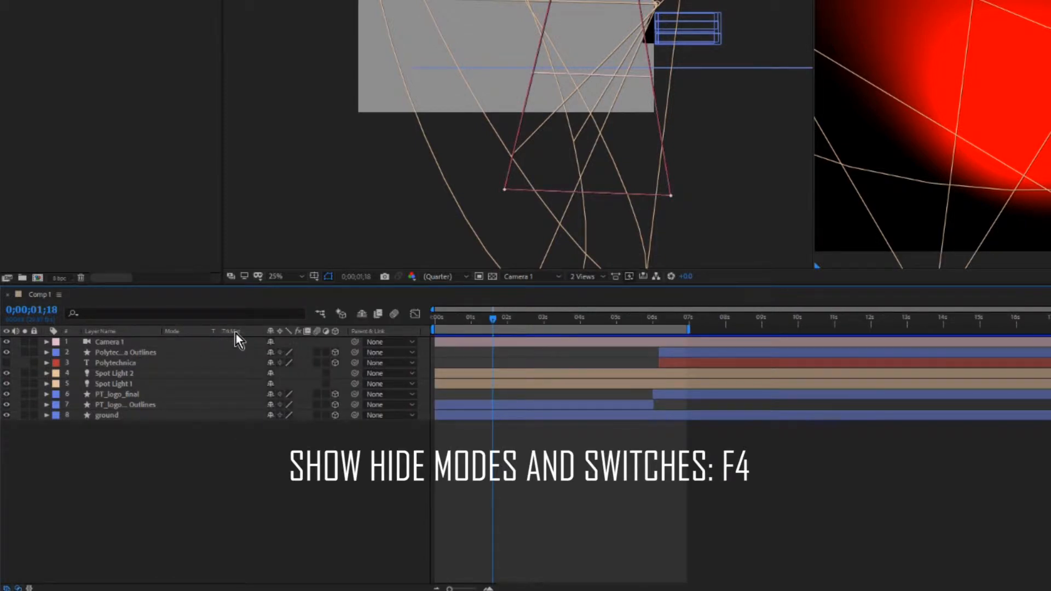
key(F4)
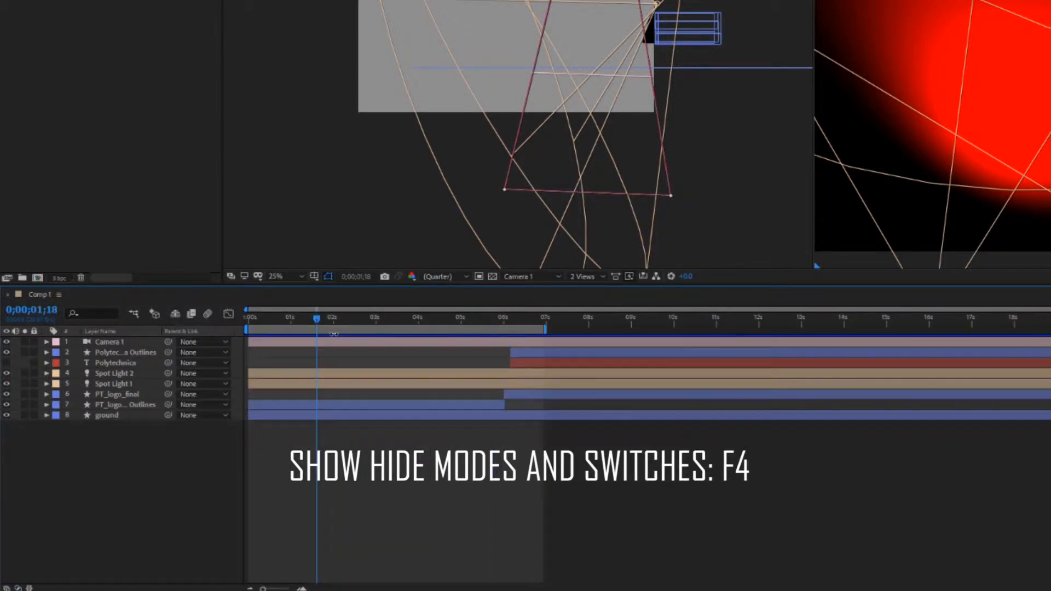
key(F4)
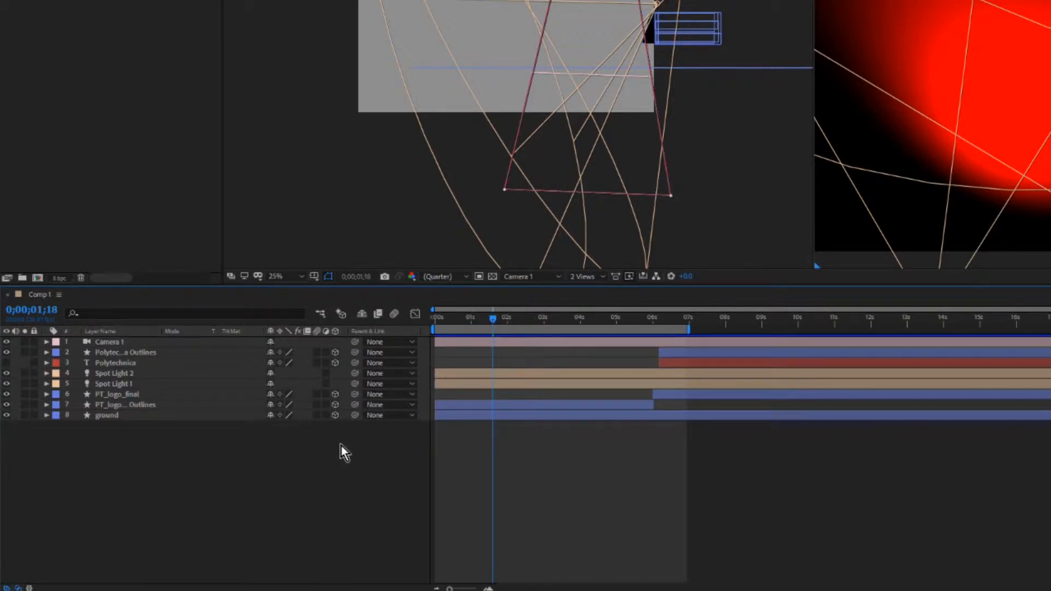
Hide the Modes column in the timeline and show it again.
right_click(184, 336)
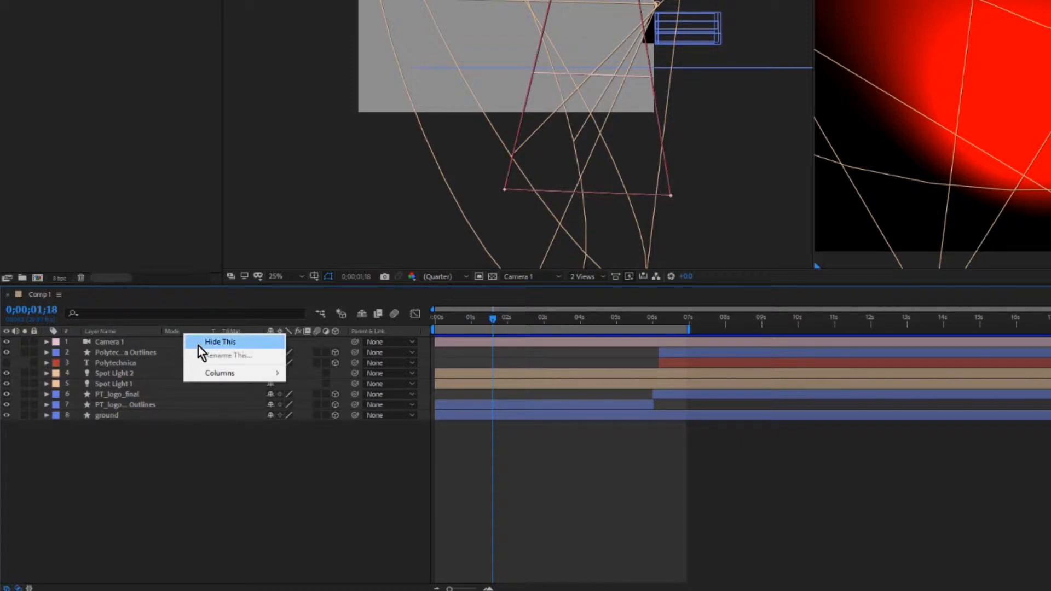
mouse_move(214, 374)
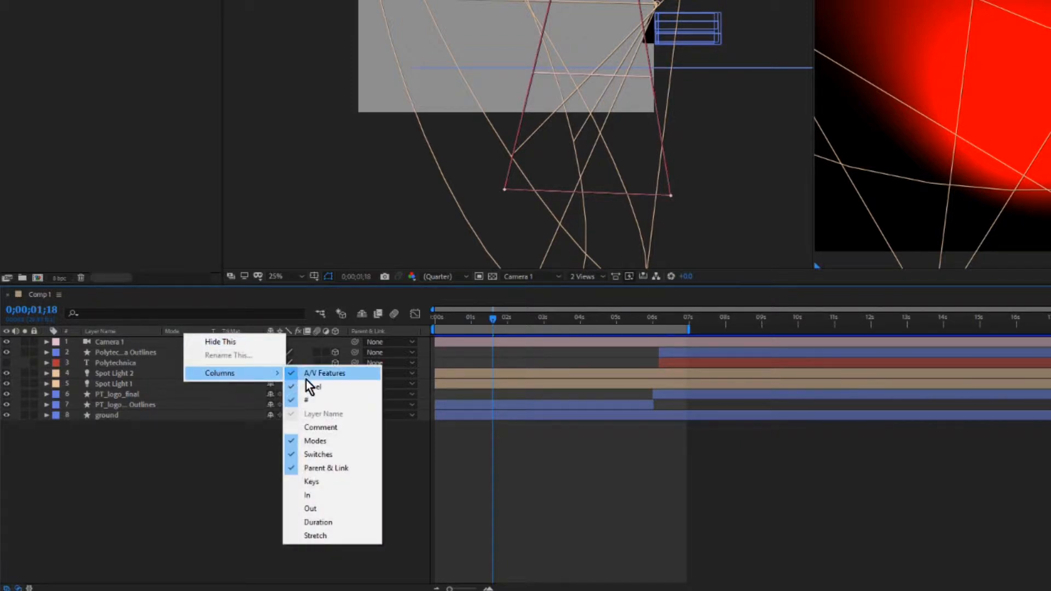
click(315, 441)
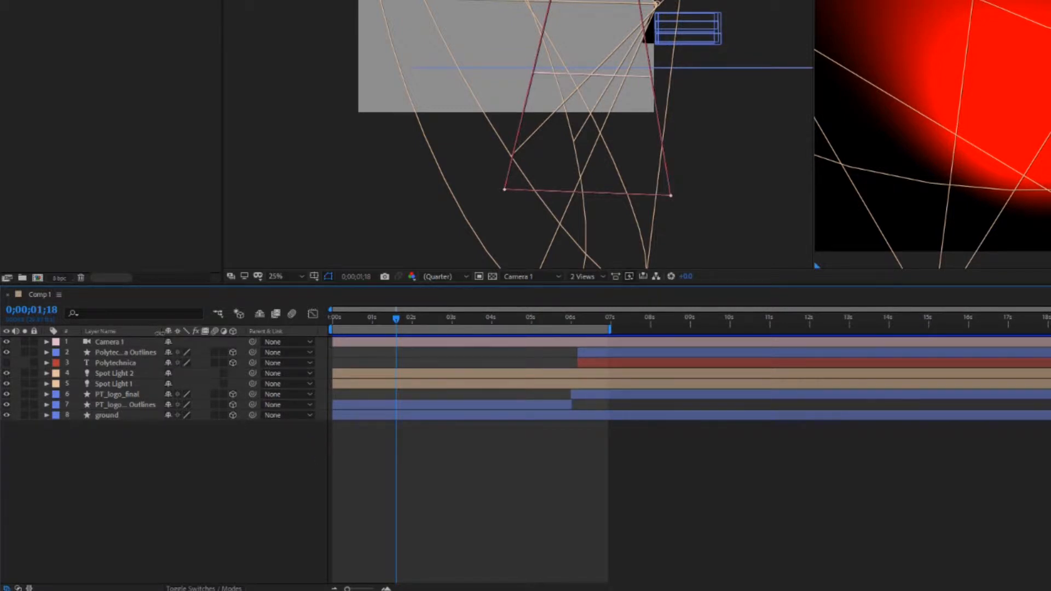
right_click(177, 334)
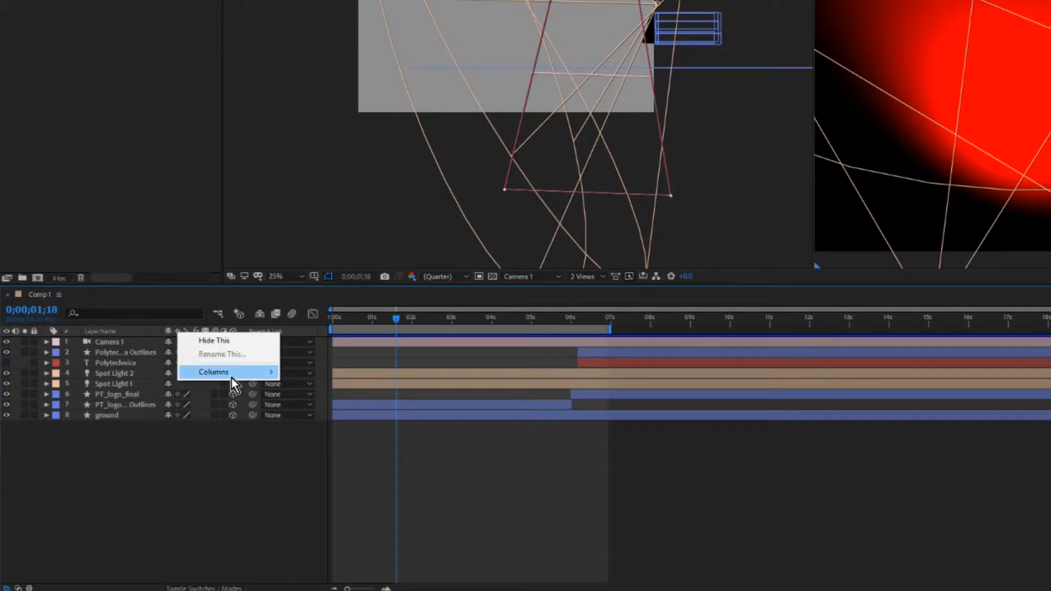
mouse_move(231, 378)
click(330, 439)
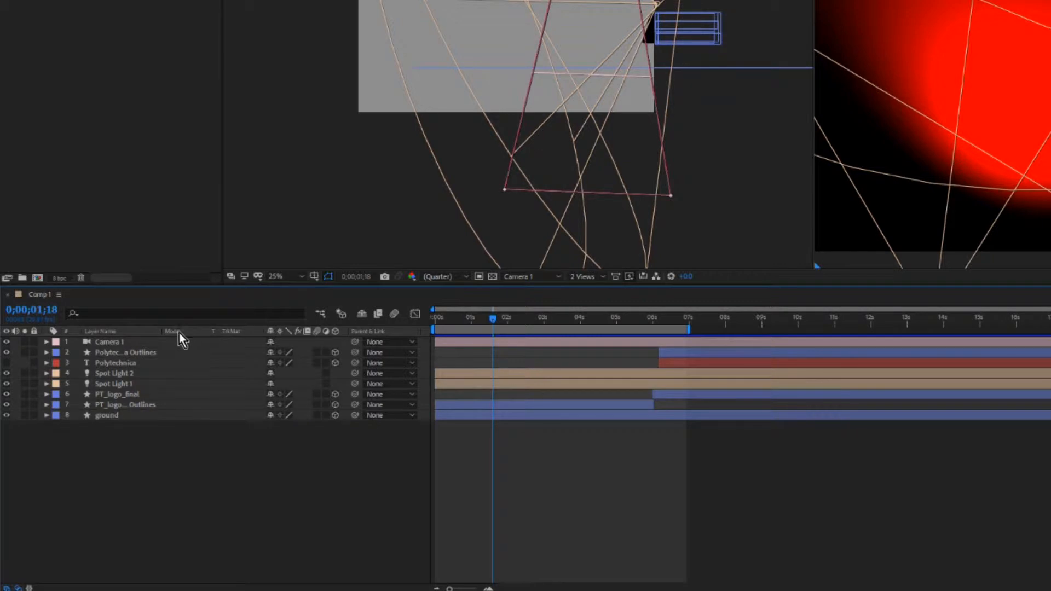
Hide the Switches column in the timeline and show it again.
right_click(306, 334)
mouse_move(346, 375)
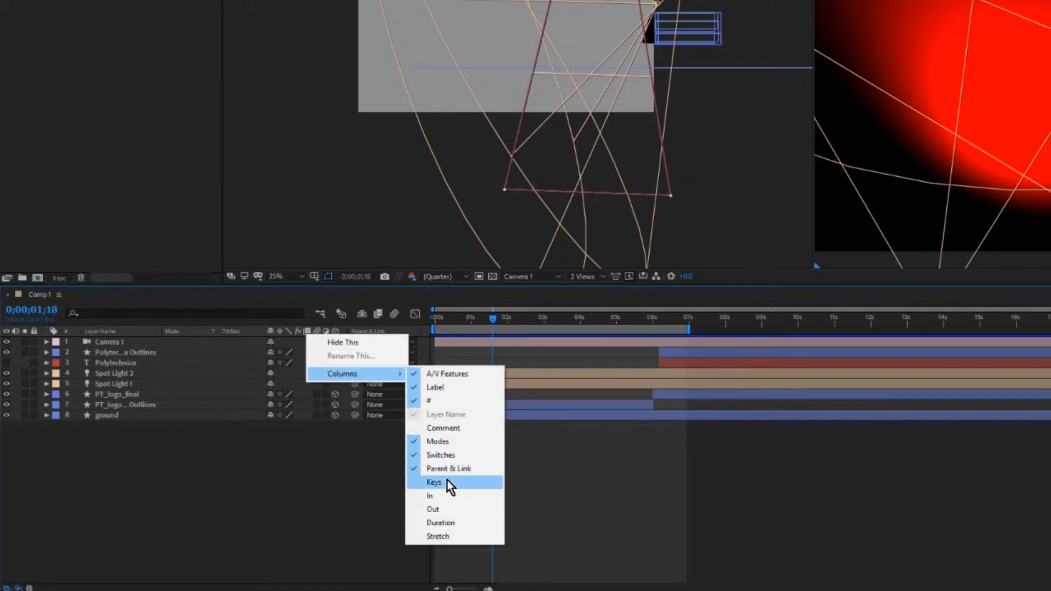
click(442, 454)
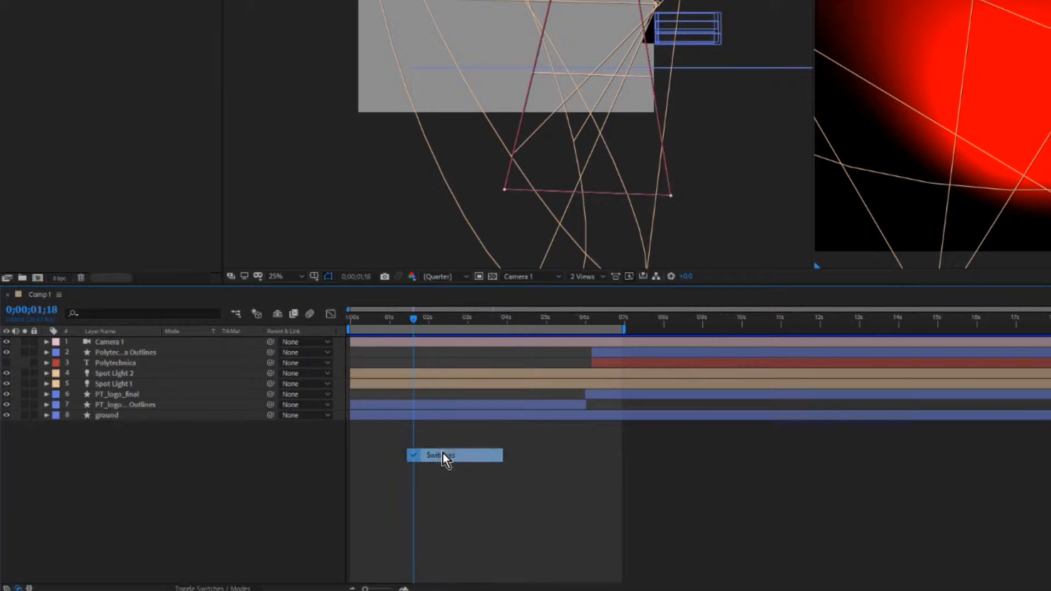
right_click(257, 333)
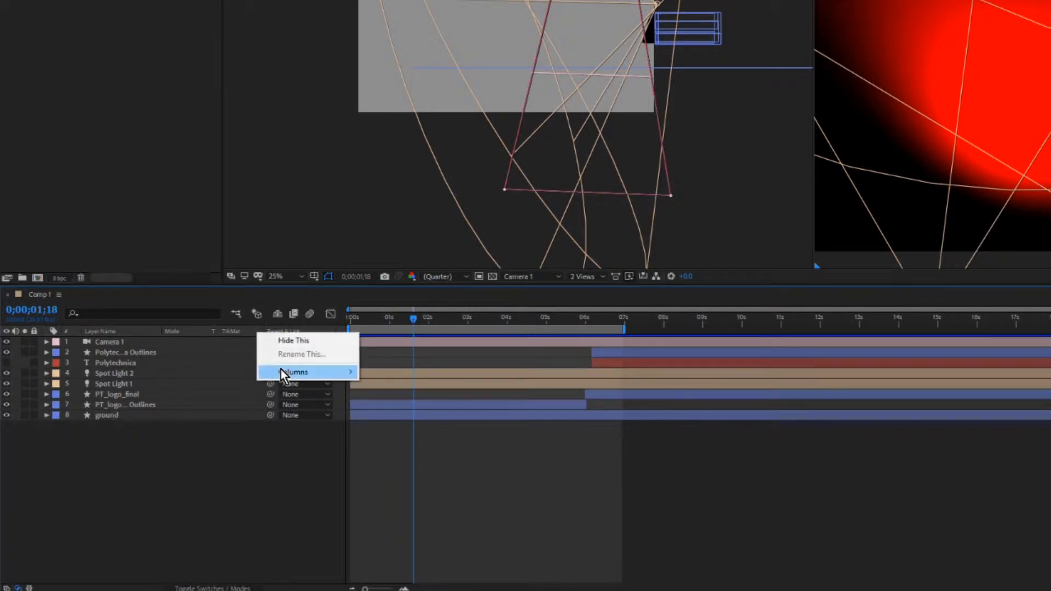
mouse_move(281, 370)
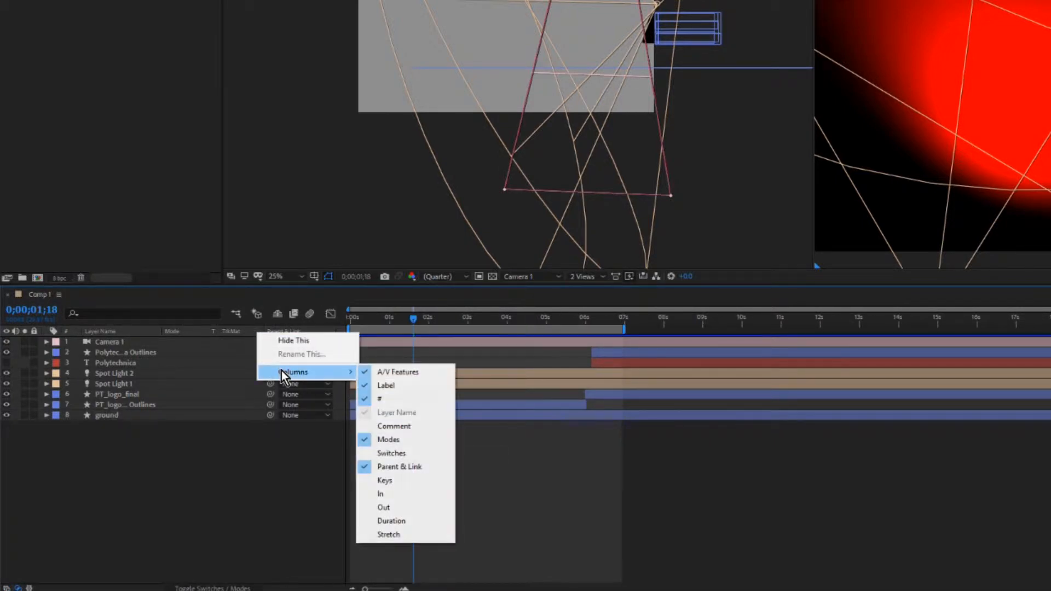
click(410, 454)
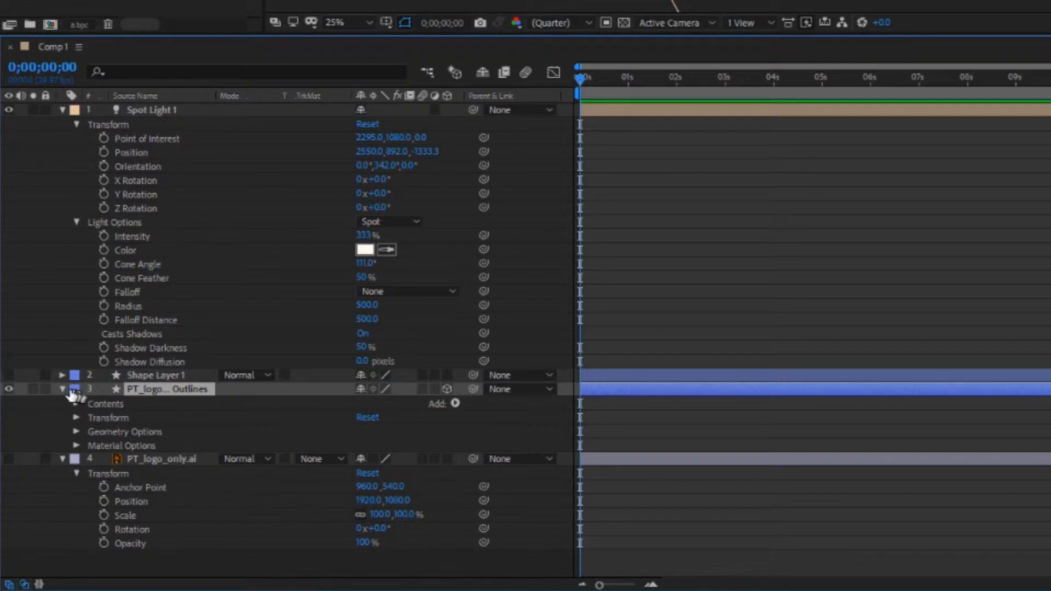
Examine the contents of Group 1 in the PT_logo outlines layer and select the group.
click(76, 404)
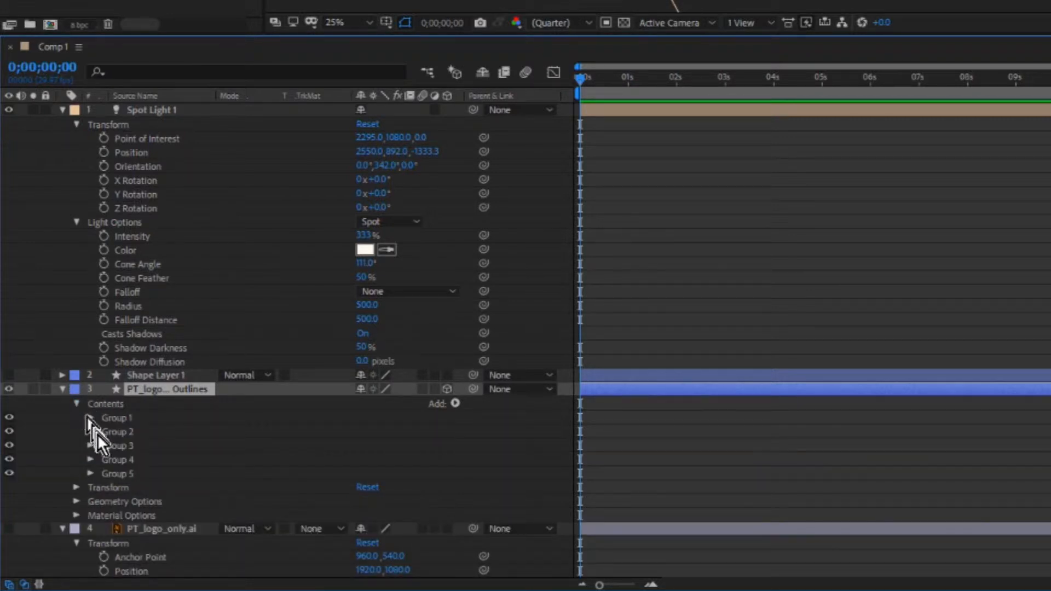
click(91, 418)
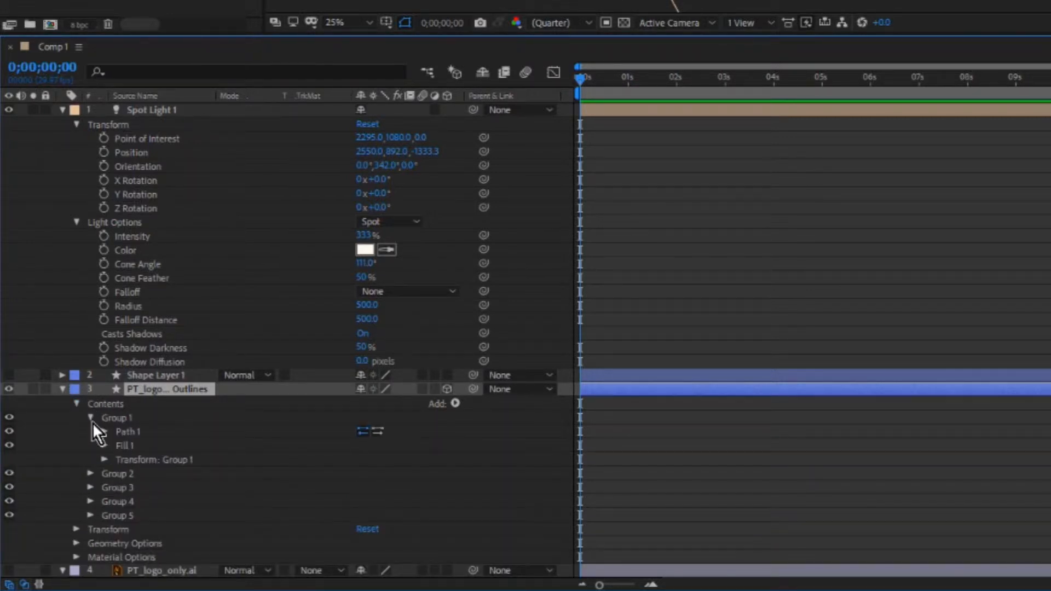
click(91, 419)
click(104, 420)
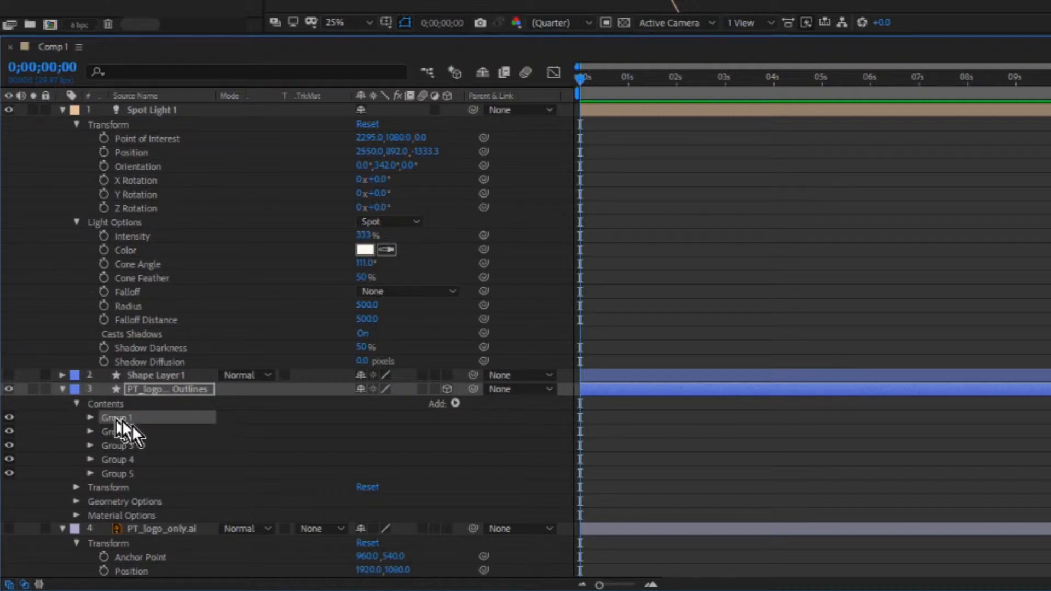
Set the PT_logo outlines layer's Extrusion Depth to 85 and deselect the layer.
click(78, 500)
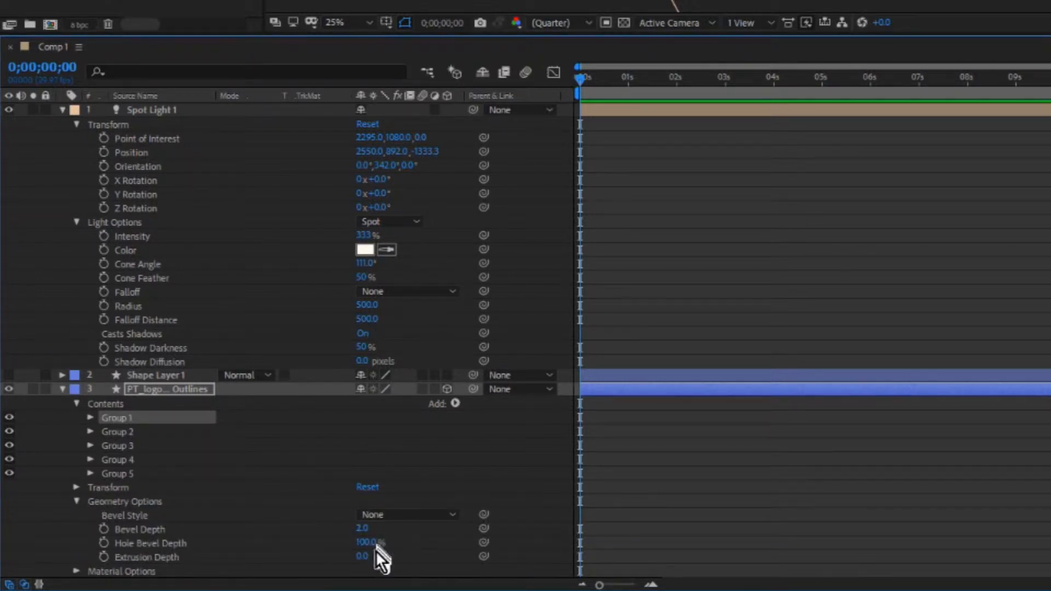
drag(362, 556, 425, 549)
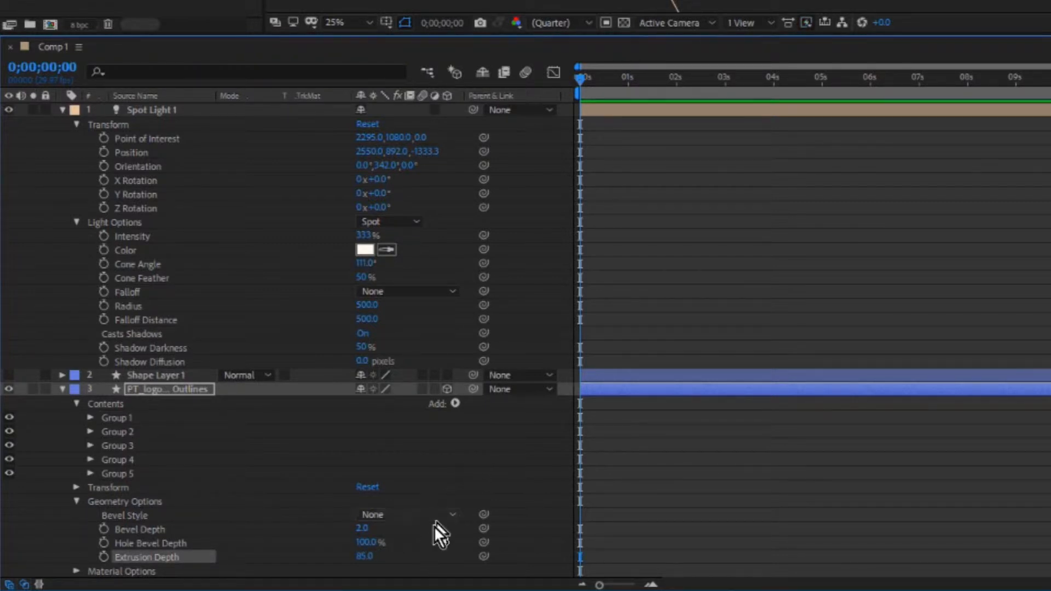
click(405, 563)
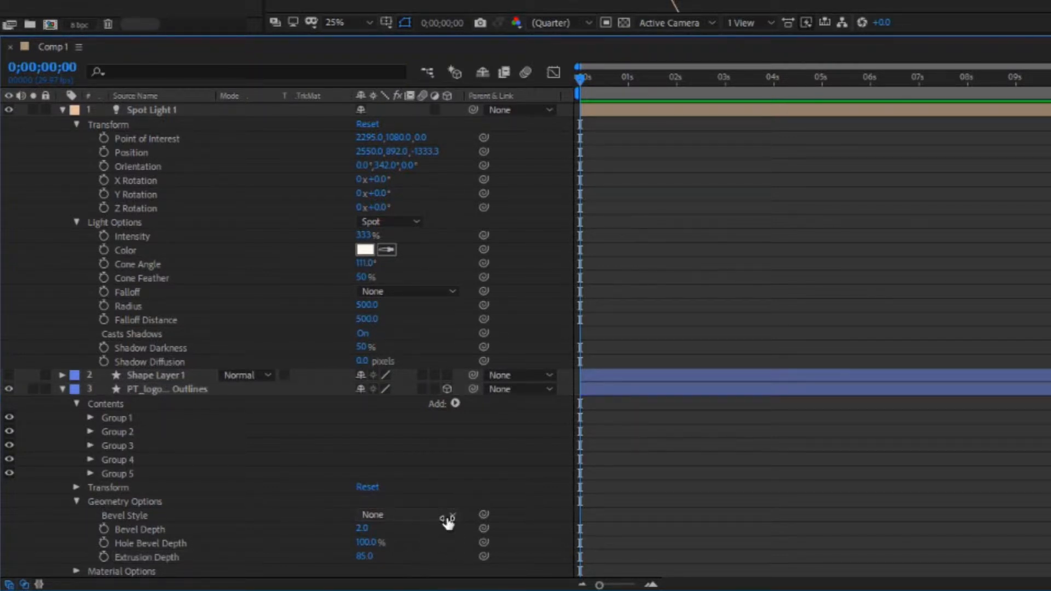
Set the Reflection Intensity in the PT_logo outlines layer's material options to 59%.
click(76, 571)
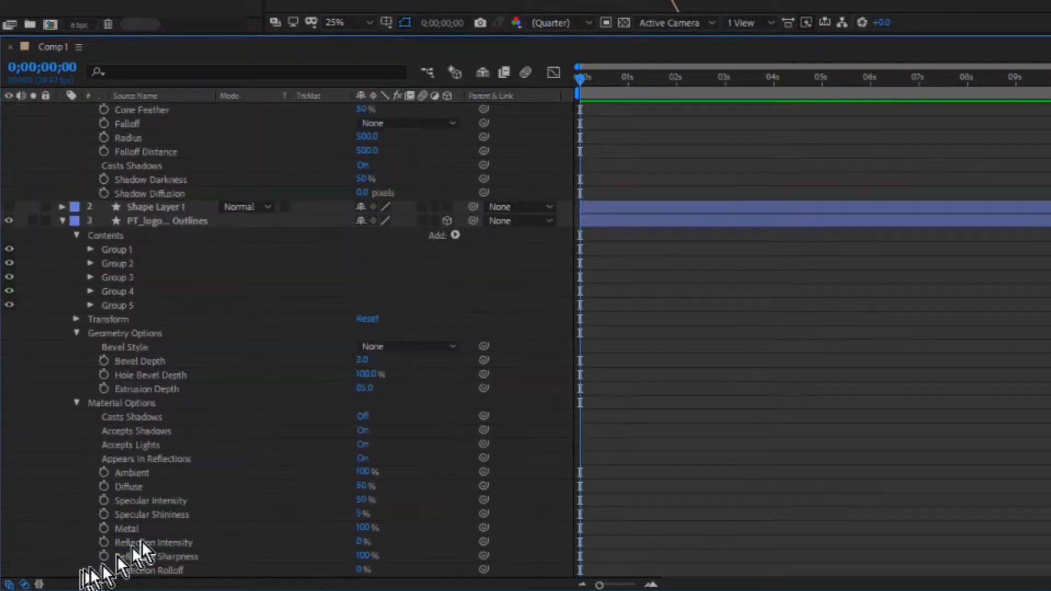
scroll(142, 541, down, 3)
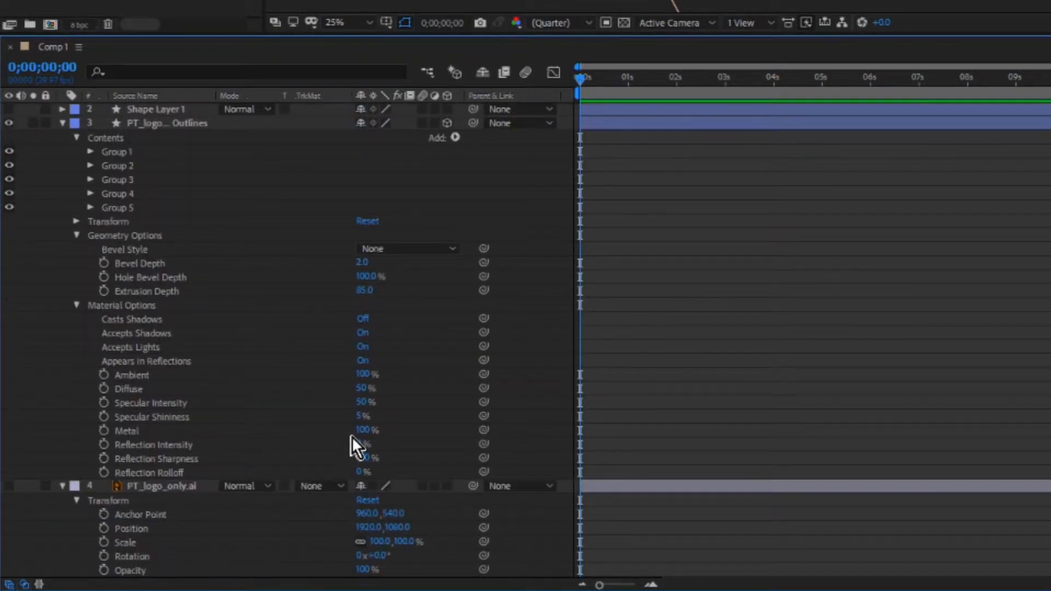
drag(359, 403, 363, 408)
drag(359, 445, 399, 439)
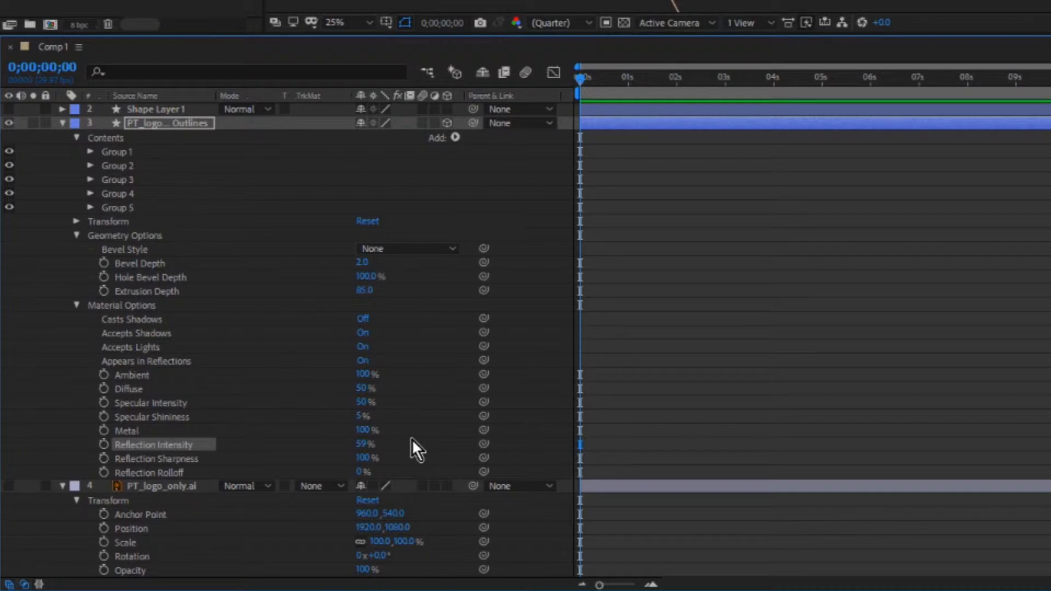
Greatly increase the PT_logo outlines layer's Extrusion Depth and lower its Z position to bring it closer to the camera.
drag(363, 290, 1046, 291)
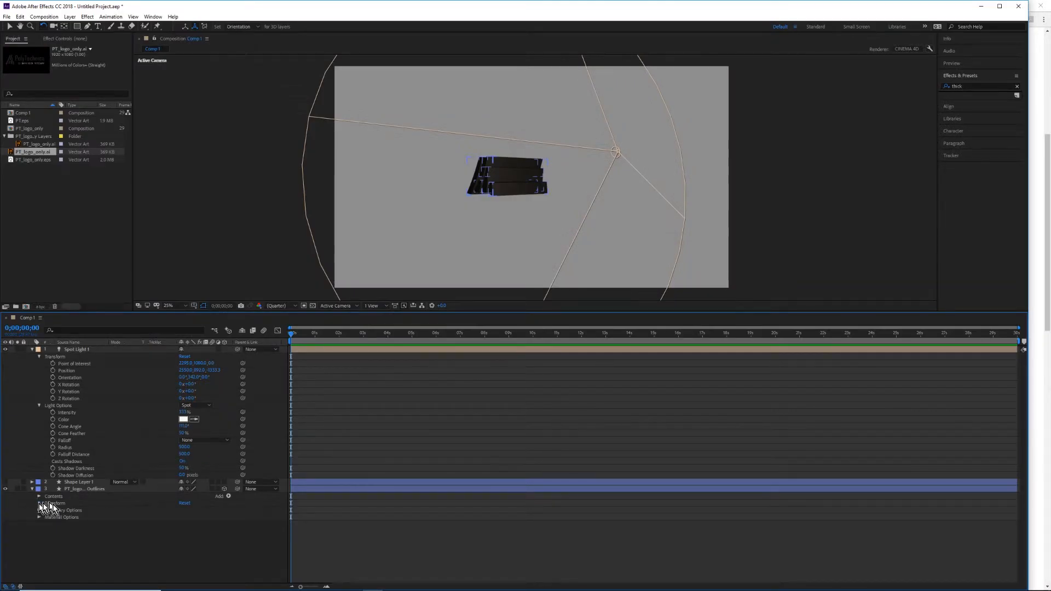
click(38, 503)
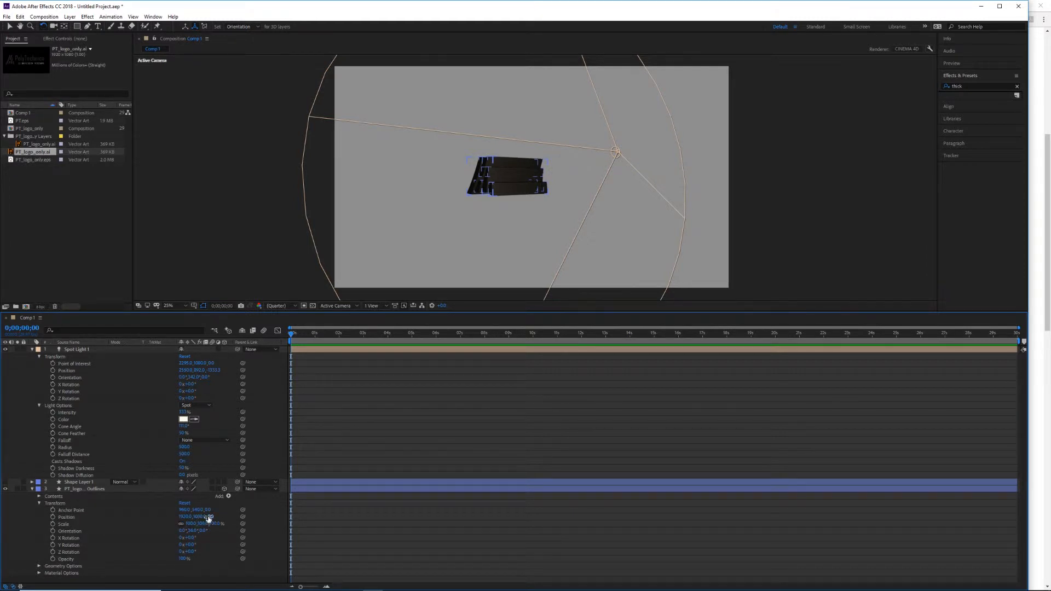
drag(208, 517, 183, 527)
Set the Falloff of Spot Light 1 to Inverse Square Clamped.
click(204, 440)
click(216, 469)
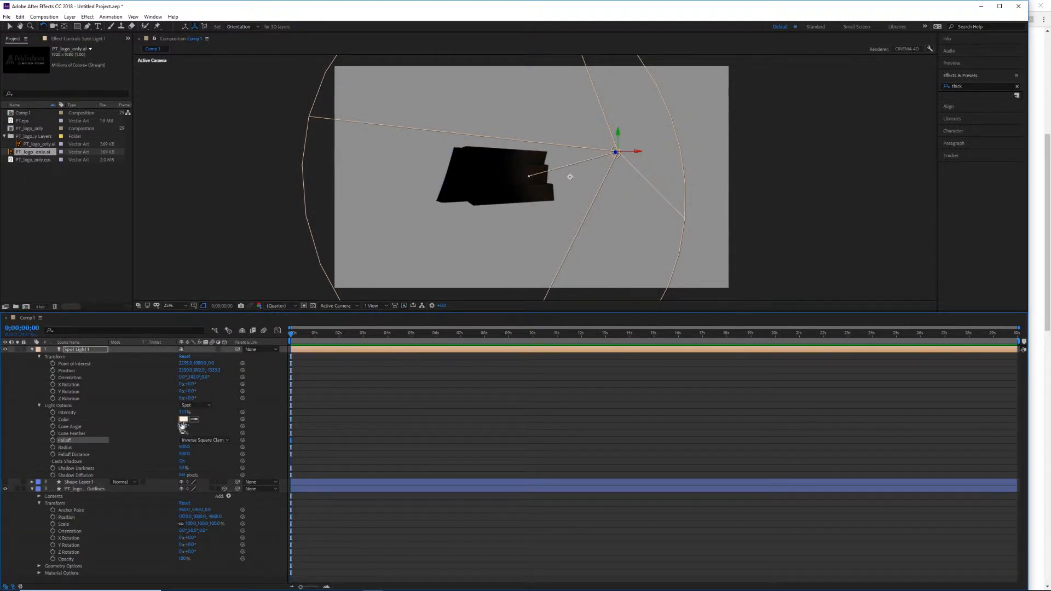
Raise Spot Light 1's Intensity to 1343% and its Radius to 632.
drag(182, 414, 630, 401)
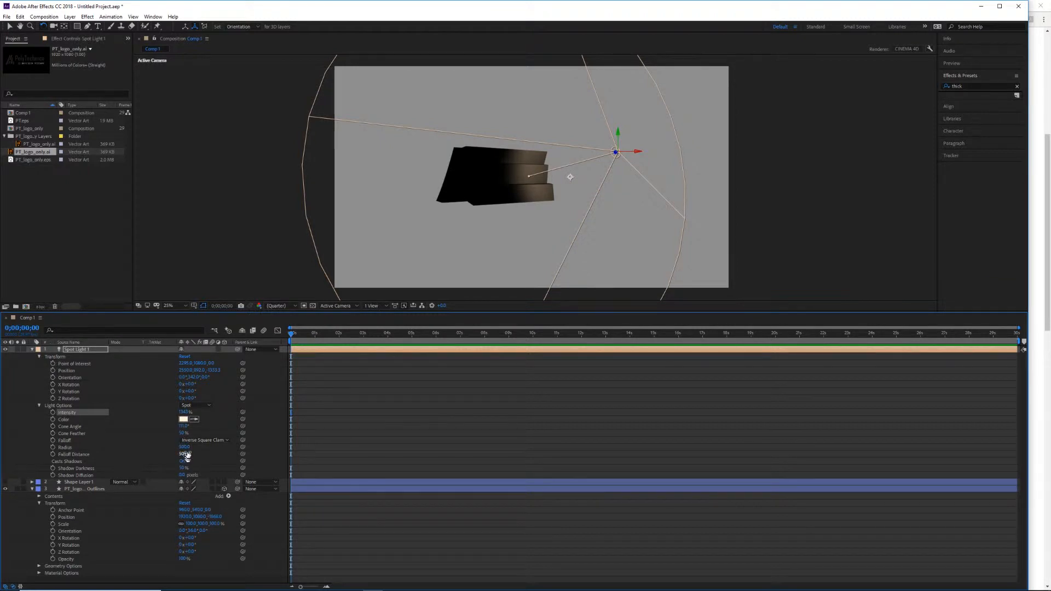
drag(185, 449, 231, 443)
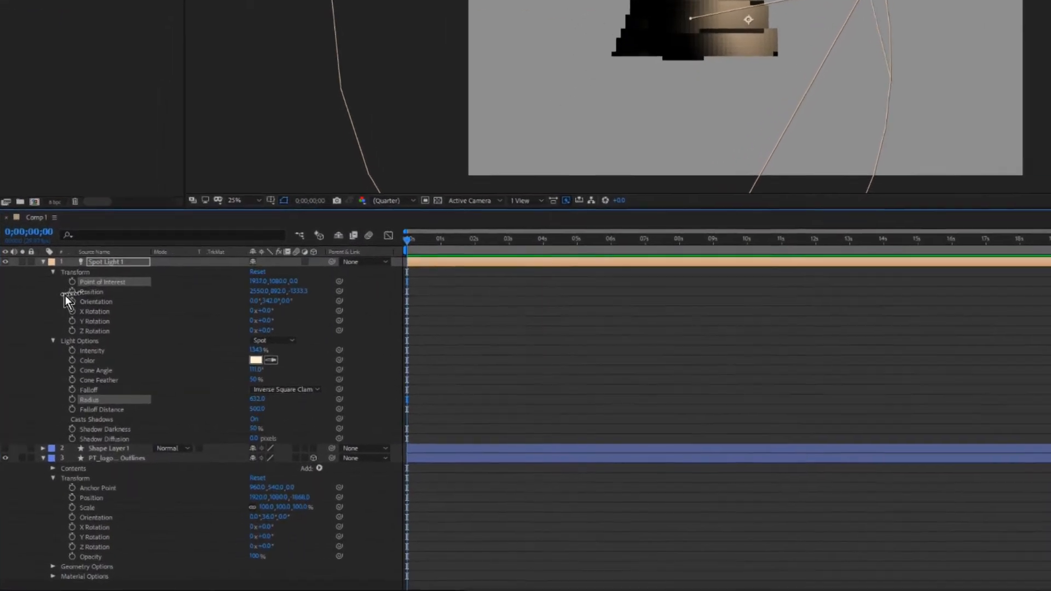
Set Spot Light 1's Point of Interest X to 2771 and lower its Position X so the light reaches the logo's front face.
drag(277, 263, 217, 279)
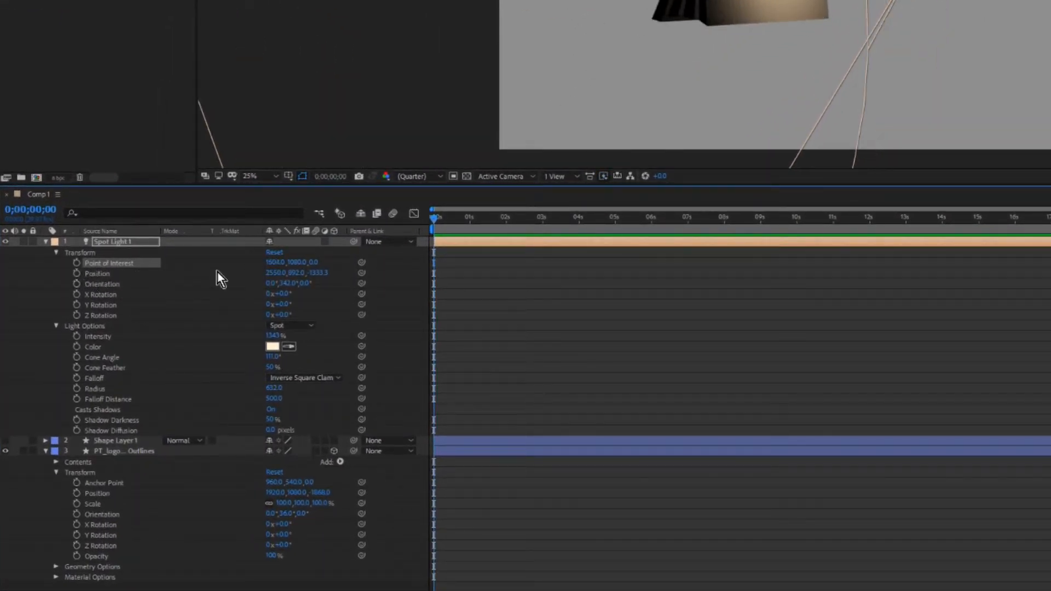
drag(273, 262, 340, 262)
drag(789, 278, 1040, 289)
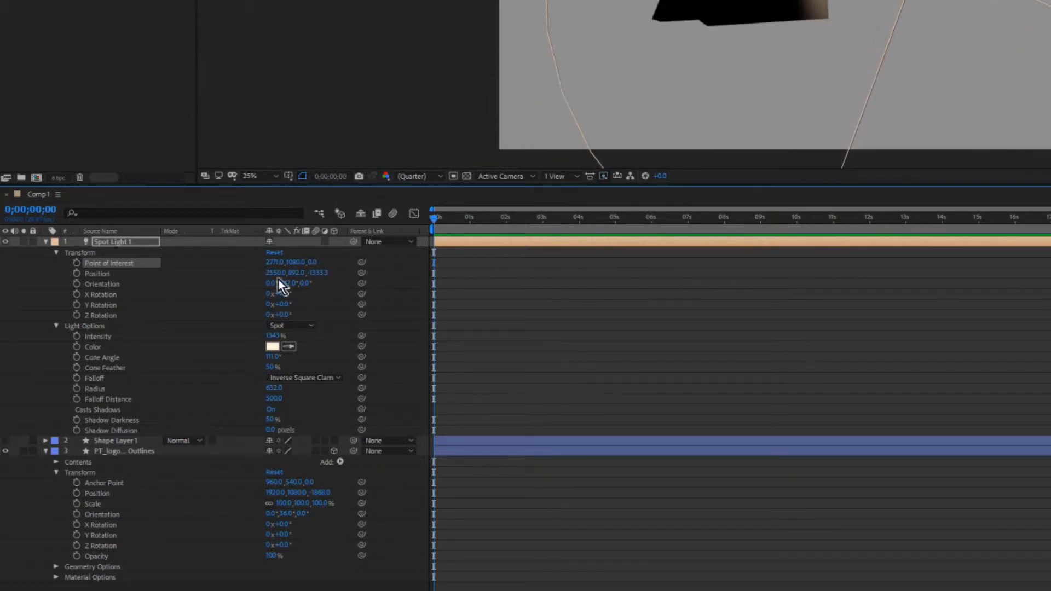
drag(276, 273, 219, 272)
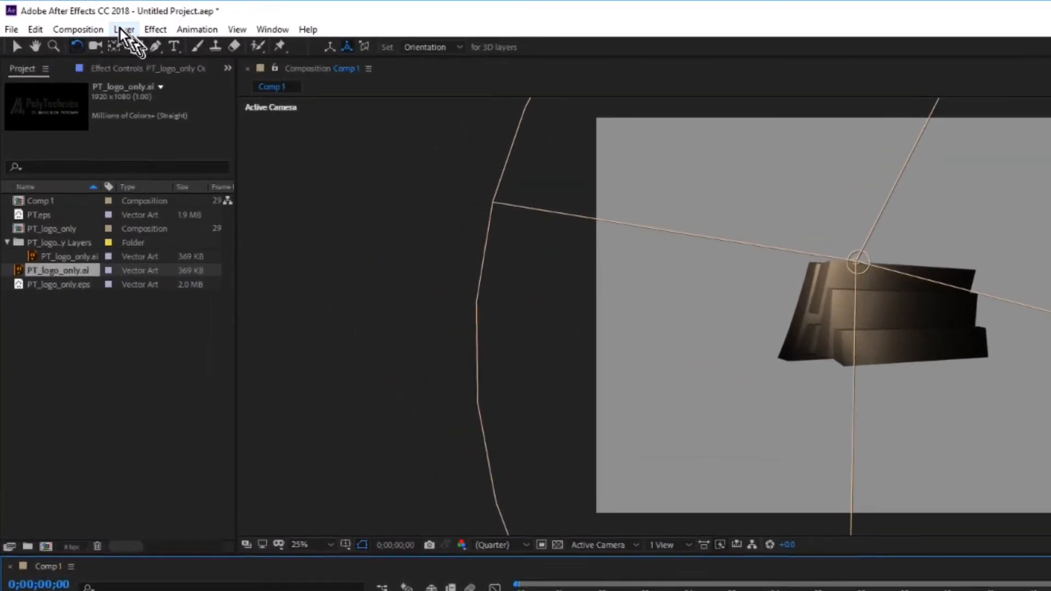
Draw a large red rectangle over the logo on a new shape layer and make that layer 3D.
click(70, 17)
mouse_move(140, 48)
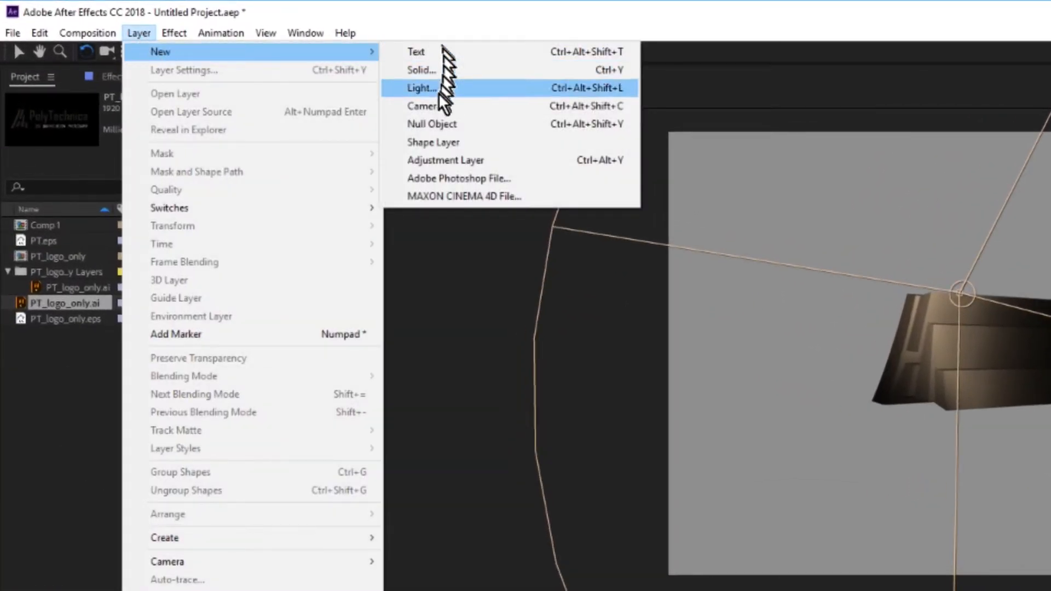
click(430, 138)
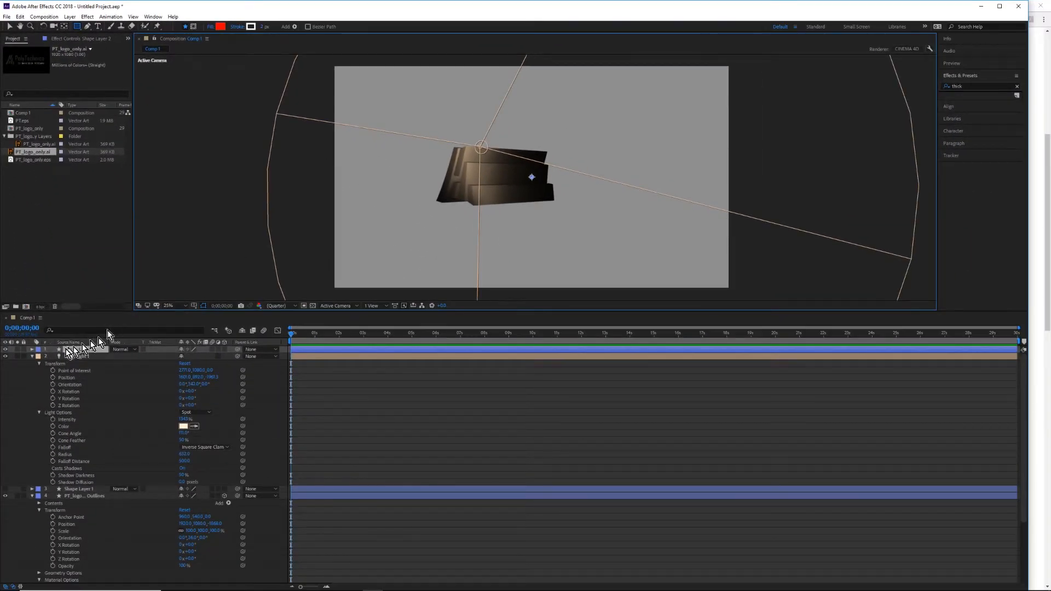
drag(388, 117, 660, 263)
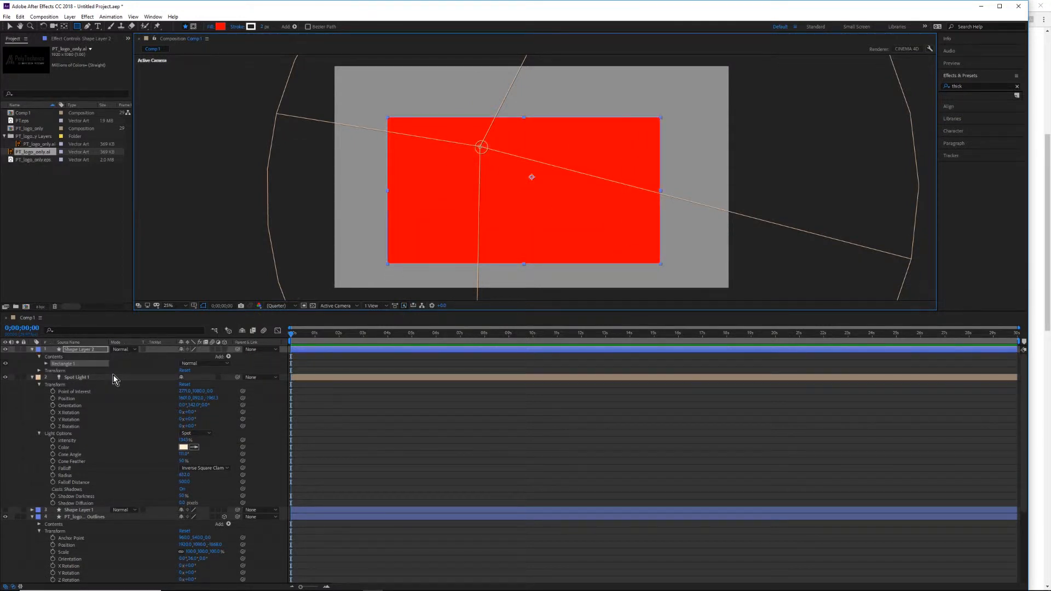
click(38, 371)
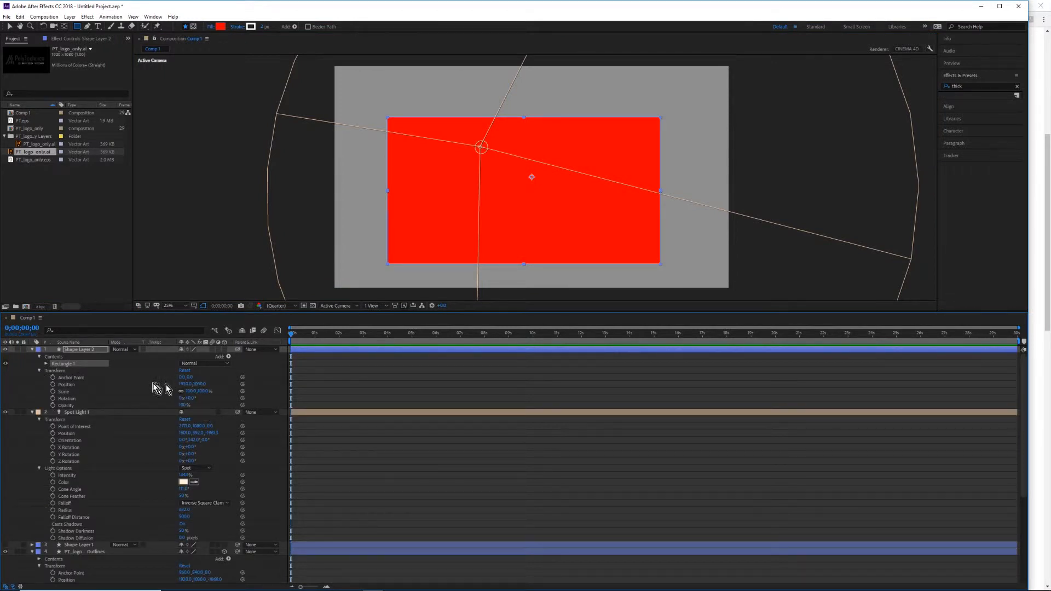
click(224, 349)
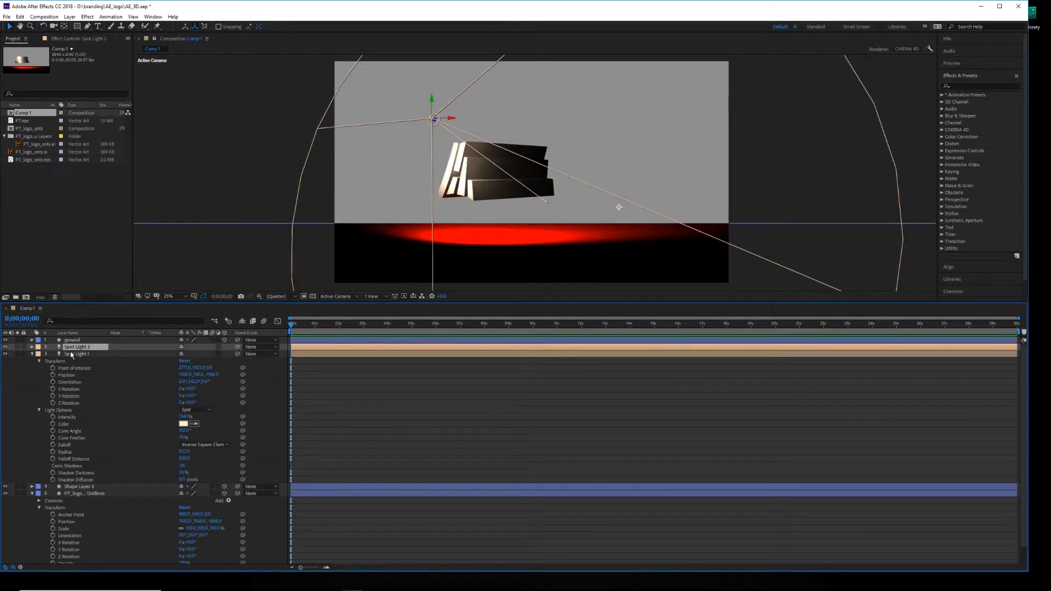
Raise Spot Light 2's Position X to move the light to the opposite side of the logo.
click(32, 347)
click(39, 354)
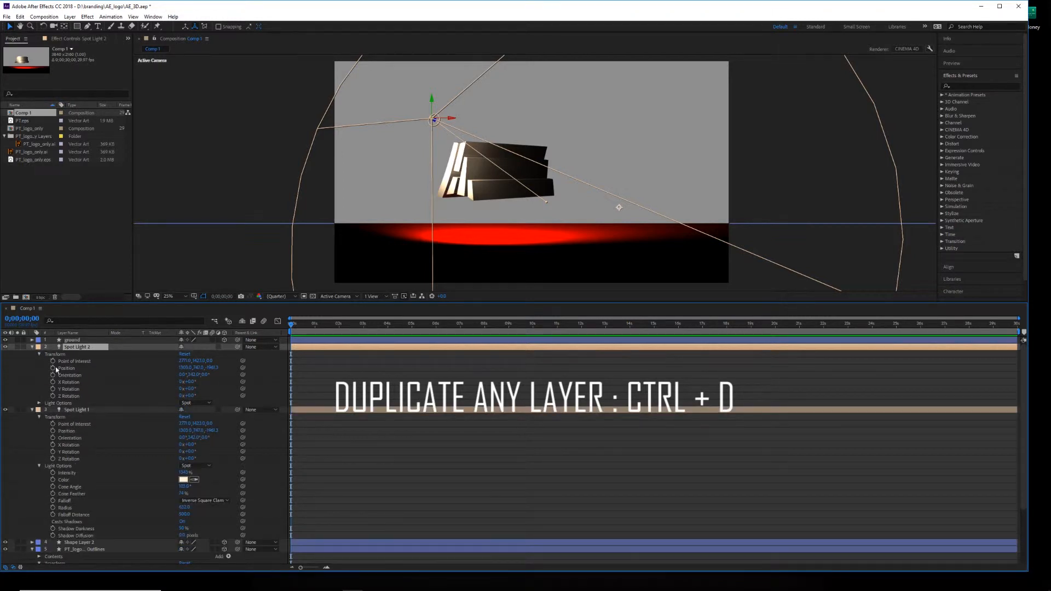
drag(184, 367, 694, 366)
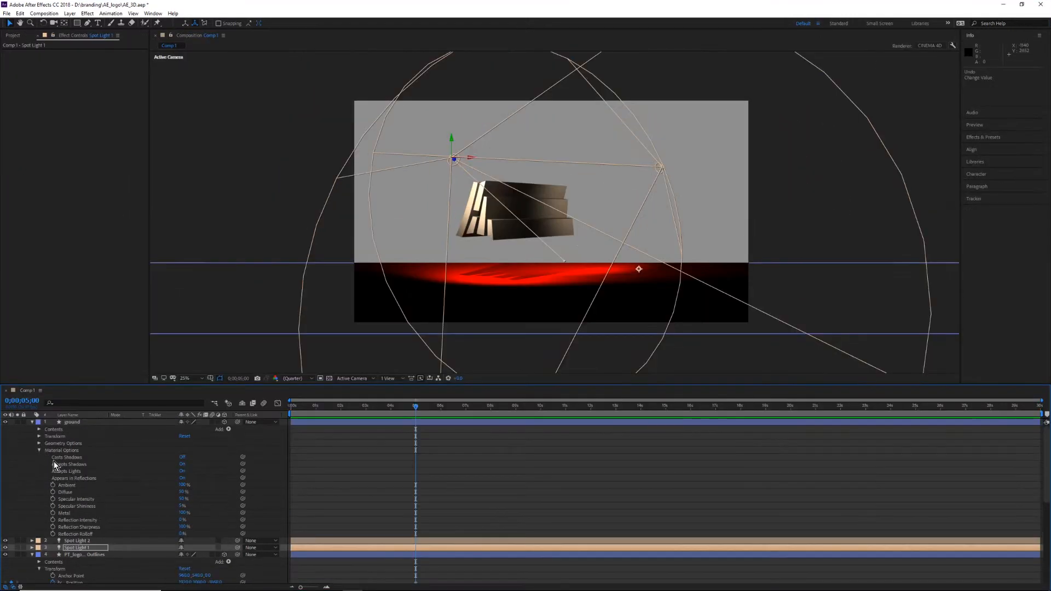
Set the ground layer's Specular Intensity to 100%, and try its Reflection Intensity at 100% before reducing it.
drag(182, 498, 245, 500)
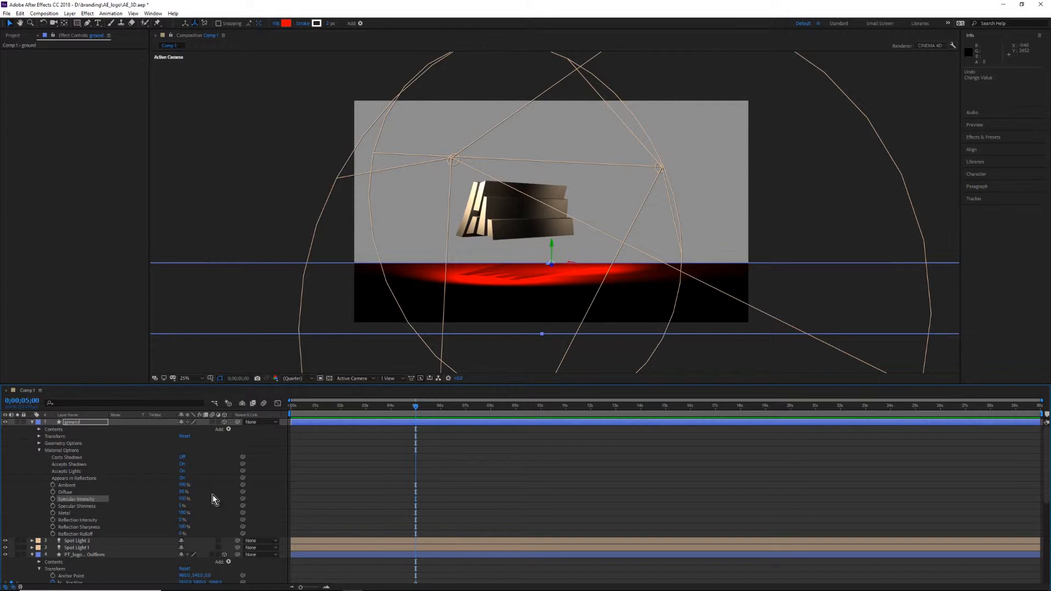
drag(182, 522, 235, 515)
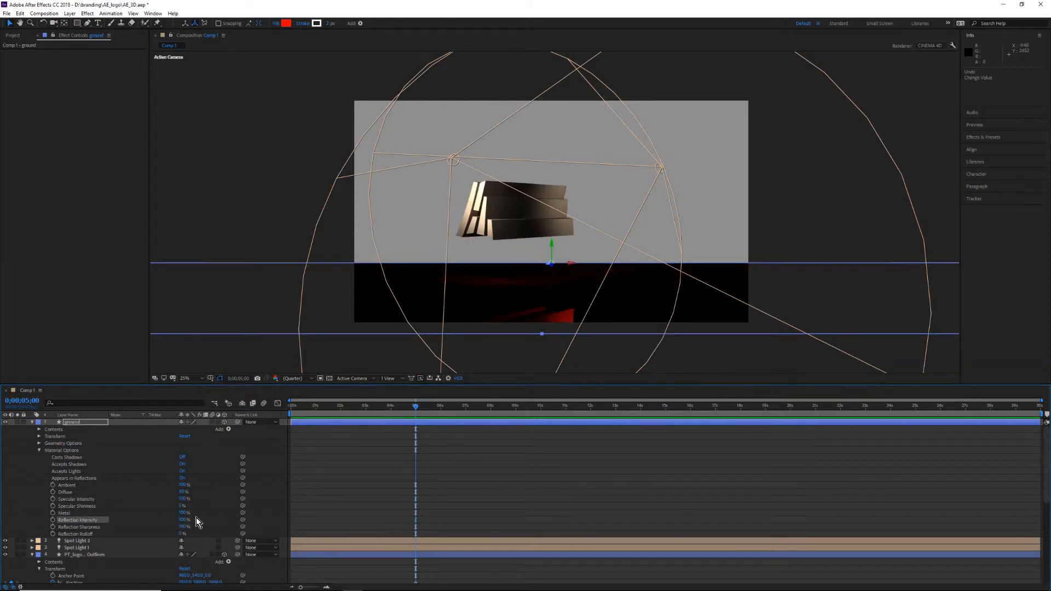
drag(187, 520, 156, 516)
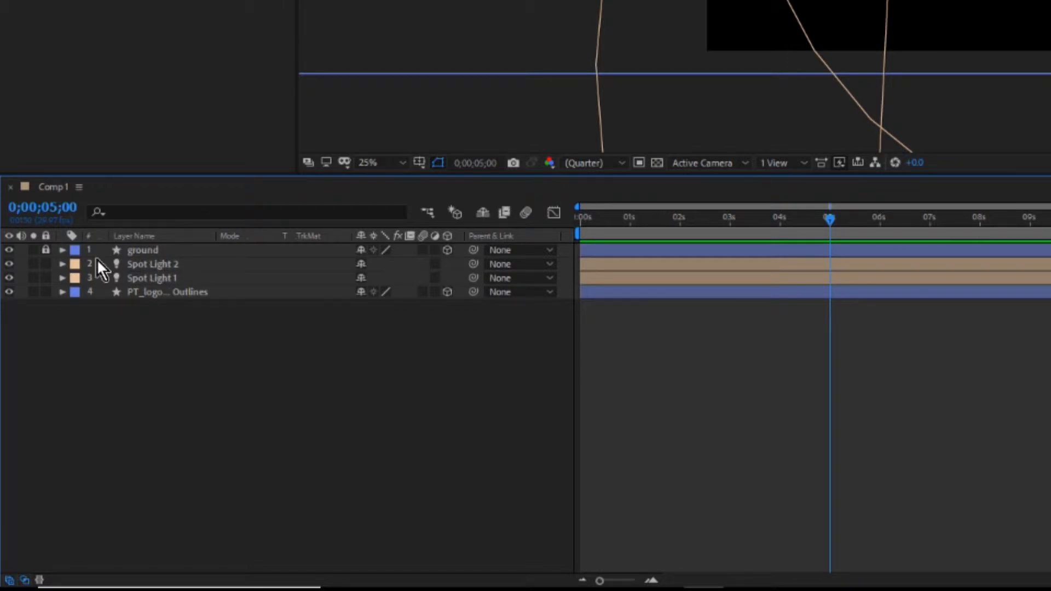
Unlock the ground layer, move it to the bottom of the layer stack and lock it again.
click(46, 251)
drag(177, 250, 178, 305)
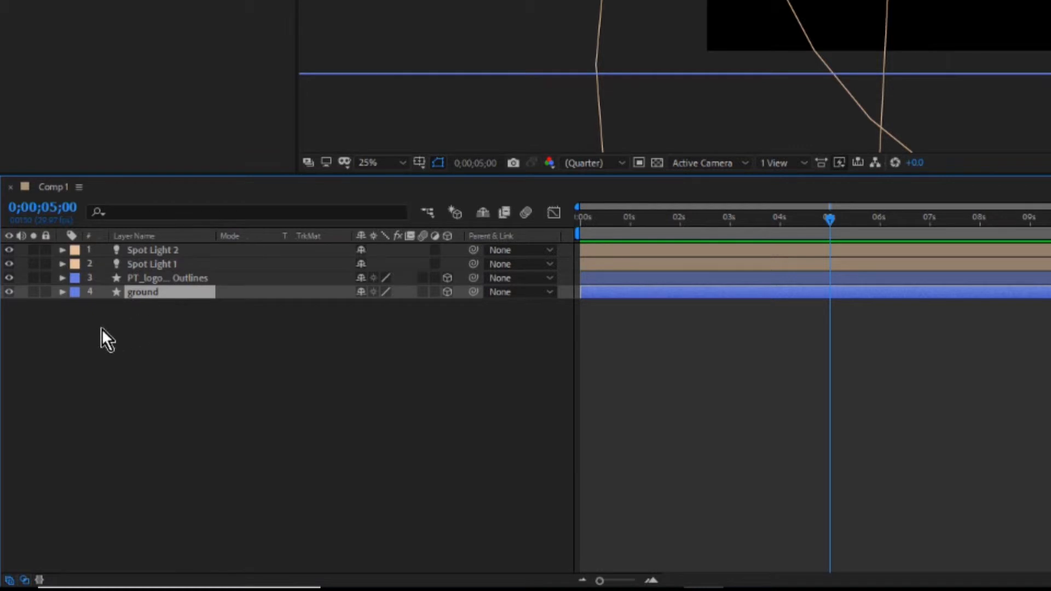
click(46, 291)
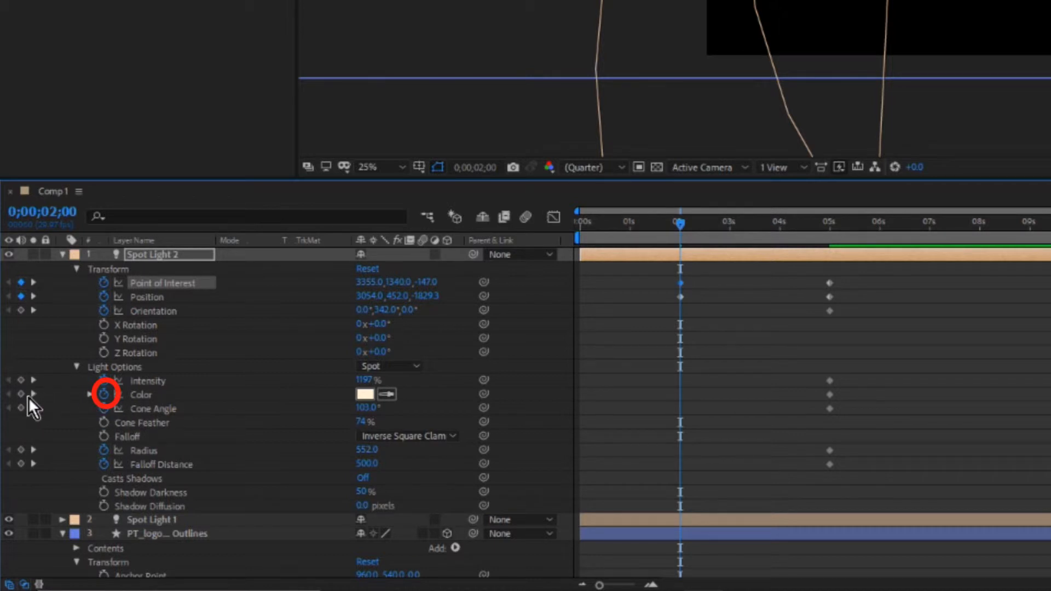
Keyframe Spot Light 2's Color at 2 and 5 seconds, and return to the 2-second keyframe.
click(90, 395)
click(104, 396)
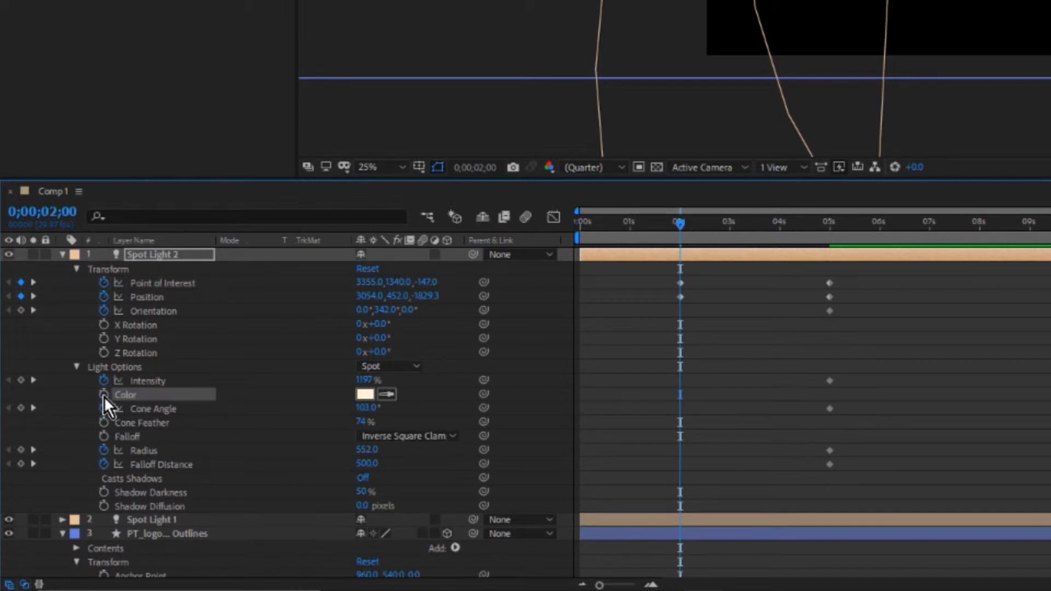
click(104, 396)
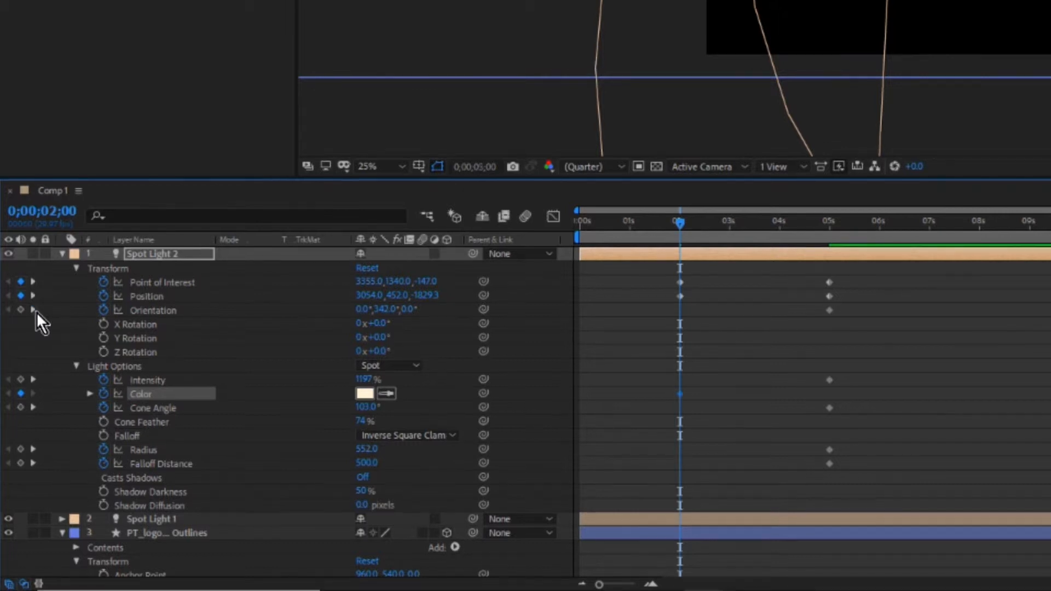
click(34, 311)
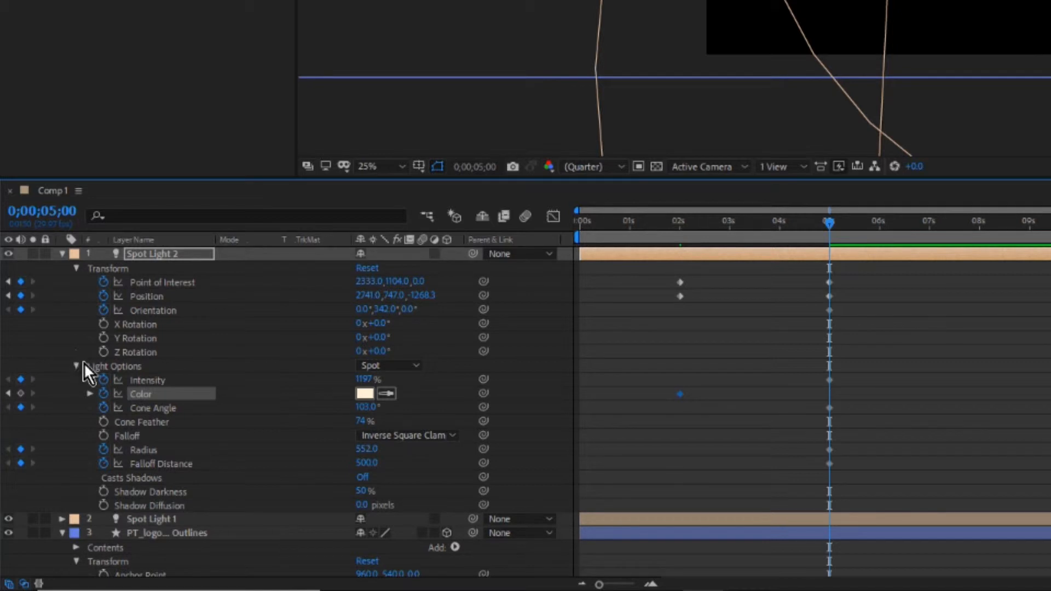
click(21, 393)
click(8, 395)
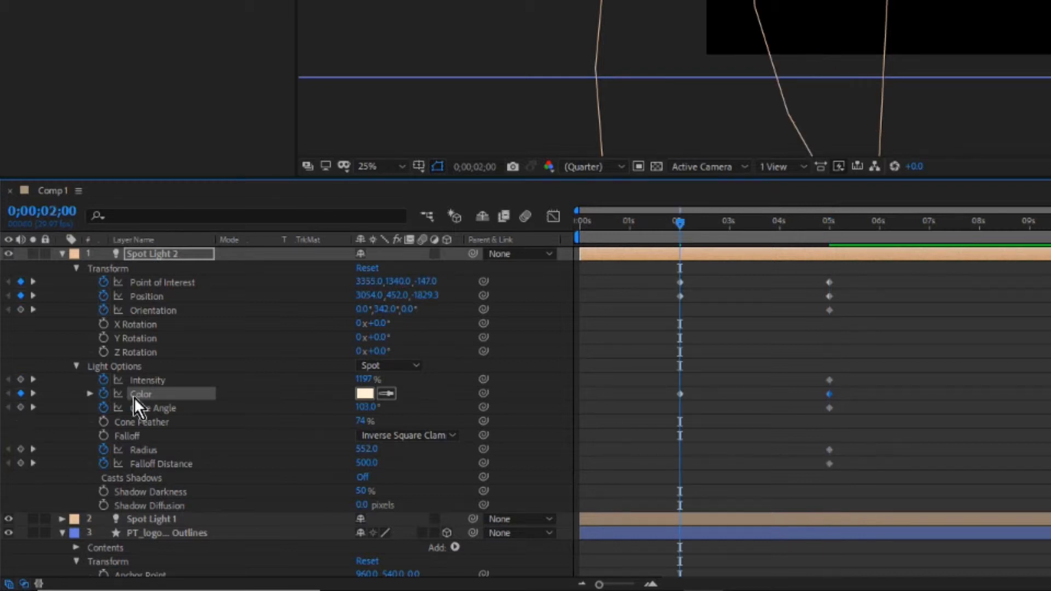
Set Spot Light 2's Color at the 2-second keyframe to saturated blue 022FF3.
click(361, 393)
click(542, 287)
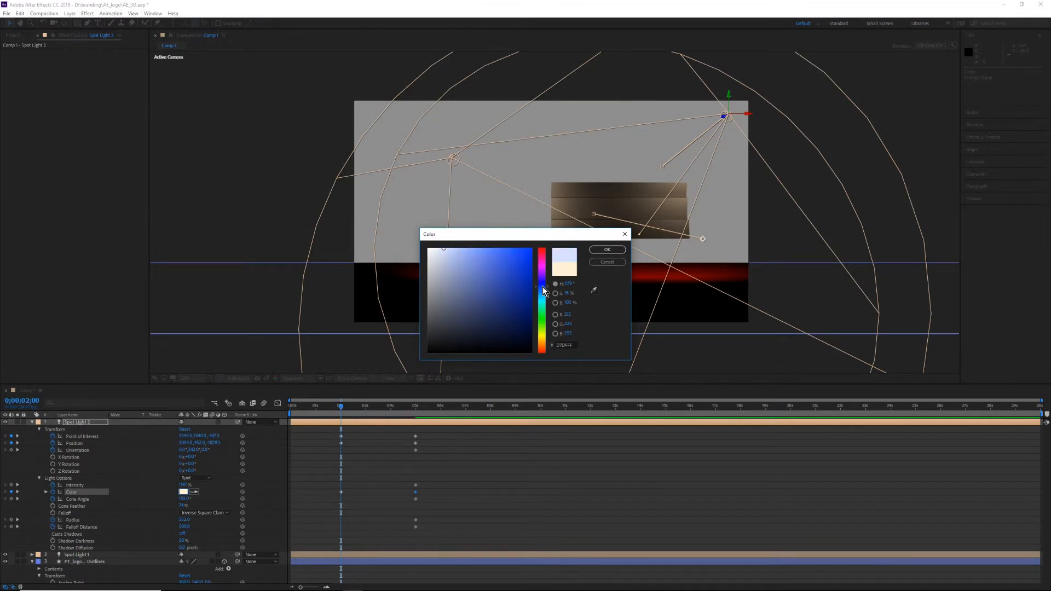
click(530, 253)
drag(569, 239, 397, 226)
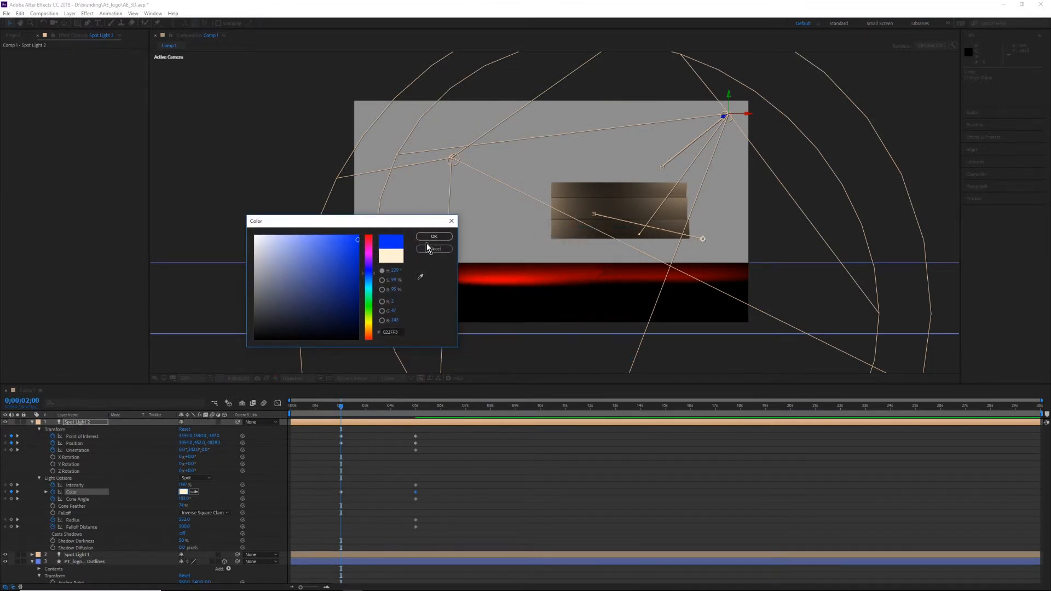
click(438, 235)
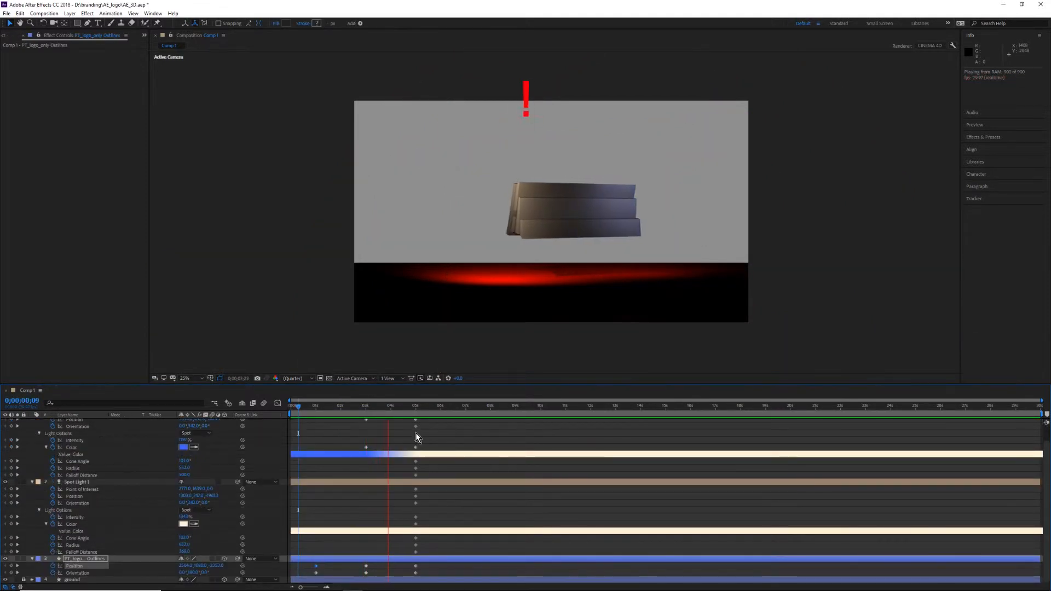
Preview the logo and light animation from about frame 12 through the last keyframes.
key(space)
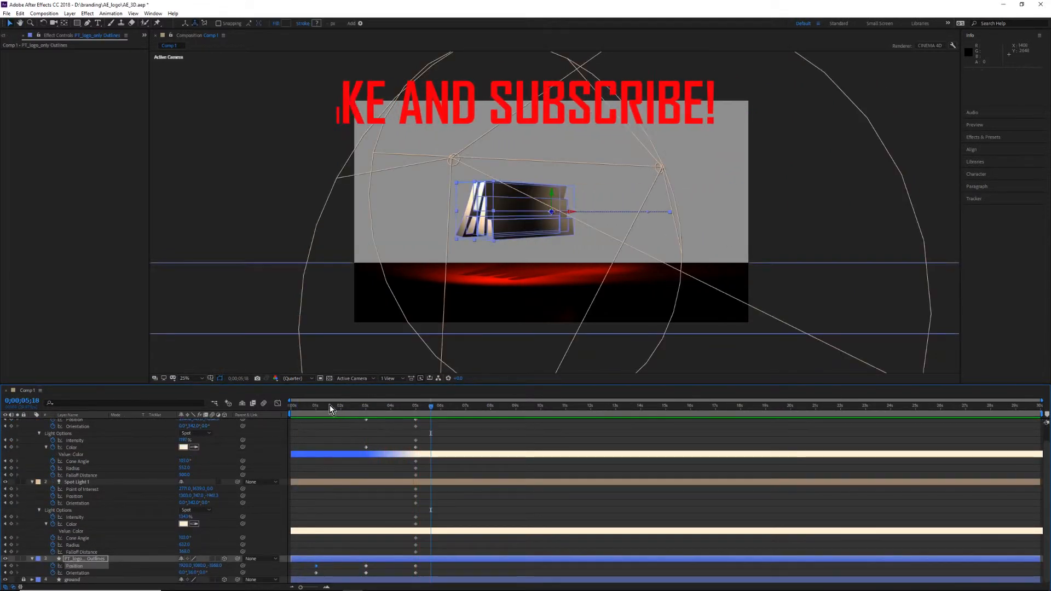
click(301, 406)
key(space)
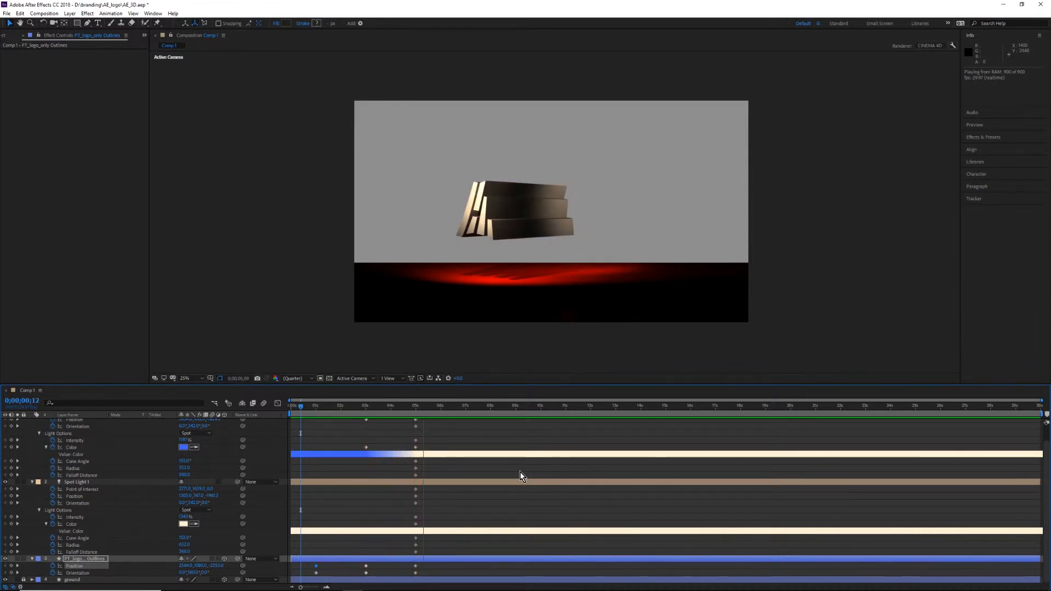
key(space)
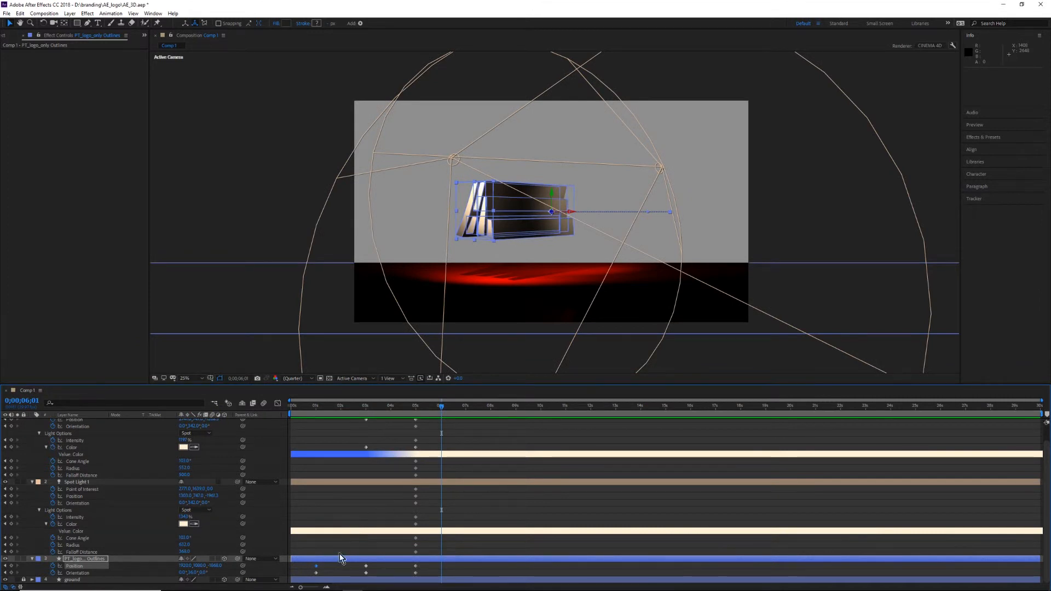
Shift the PT_logo outlines layer's first Position and Orientation keyframes slightly later in time.
drag(310, 565, 334, 575)
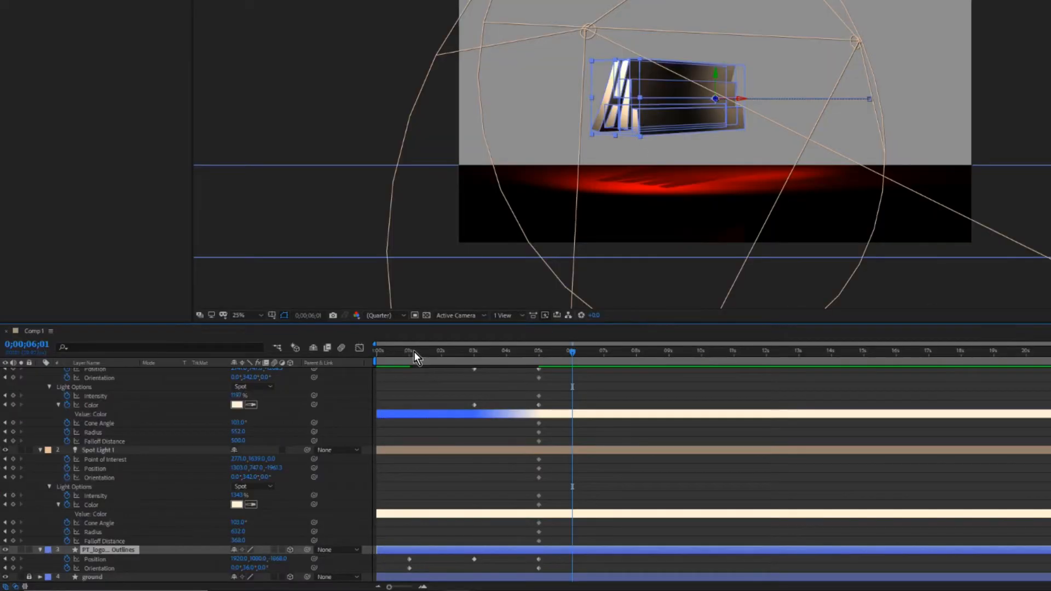
Show the PT_logo outlines layer's Orientation curves in the Graph Editor and undo the last keyframe edit.
click(132, 569)
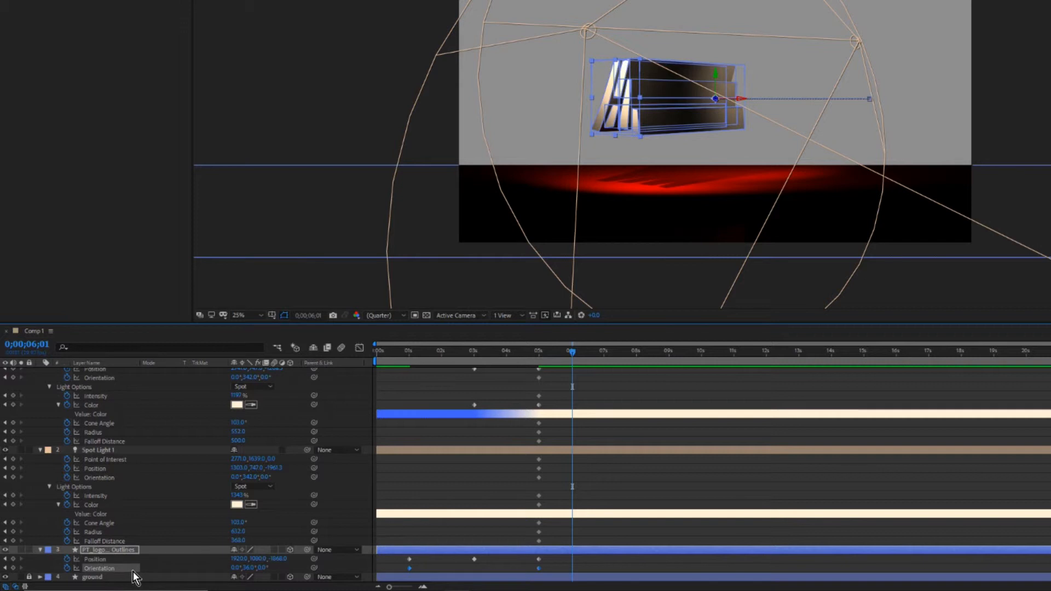
click(359, 348)
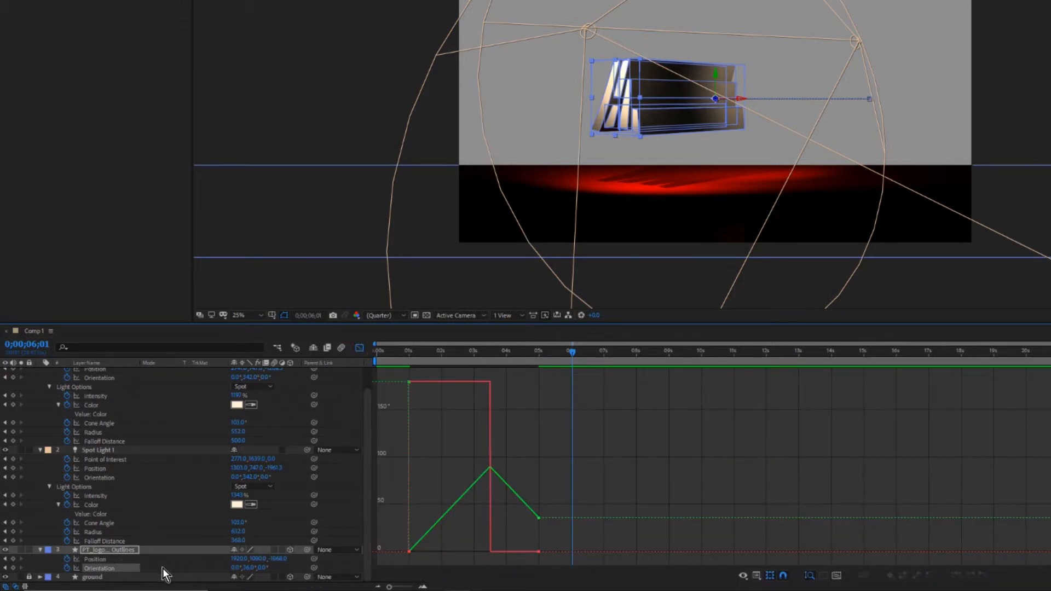
click(120, 569)
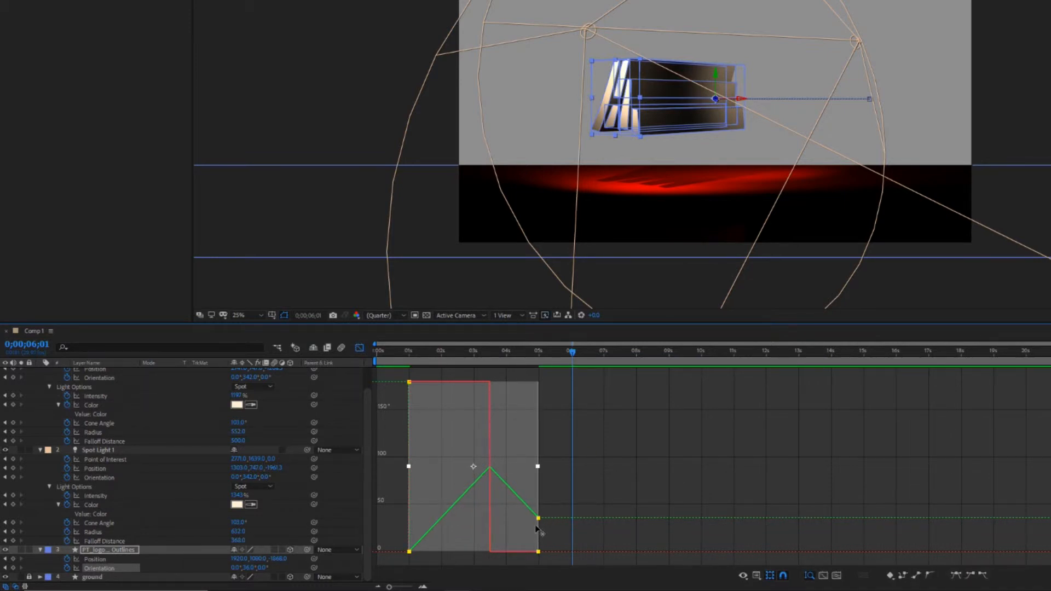
click(532, 528)
drag(531, 528, 530, 528)
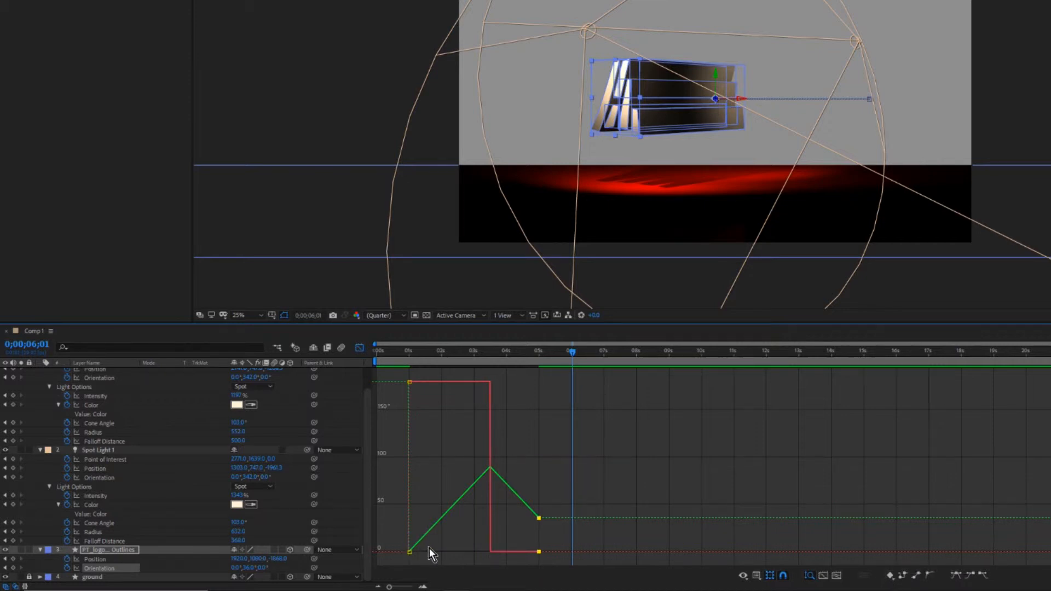
key(ctrl+z)
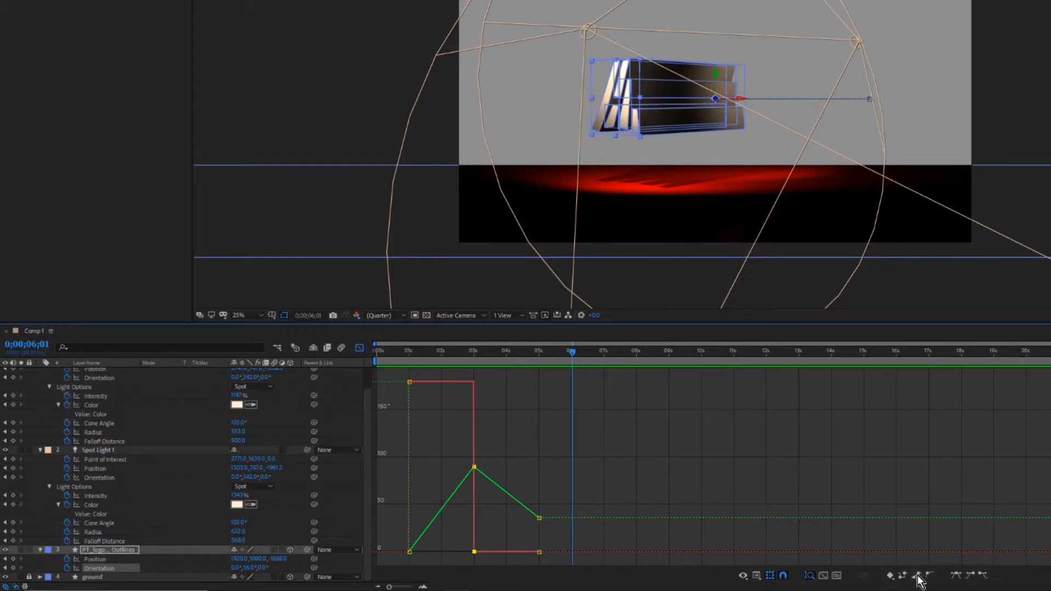
Apply Easy Ease to the PT_logo outlines layer's Orientation keyframe at 3 seconds and Easy Ease In to the one at 5 seconds.
mouse_move(476, 471)
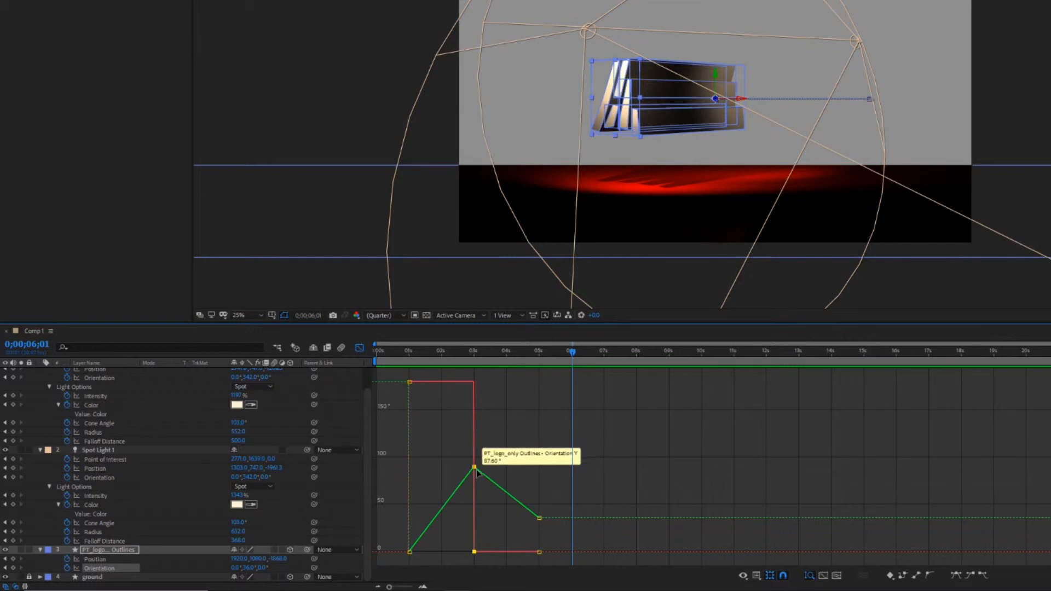
click(930, 576)
click(541, 458)
drag(460, 477, 460, 479)
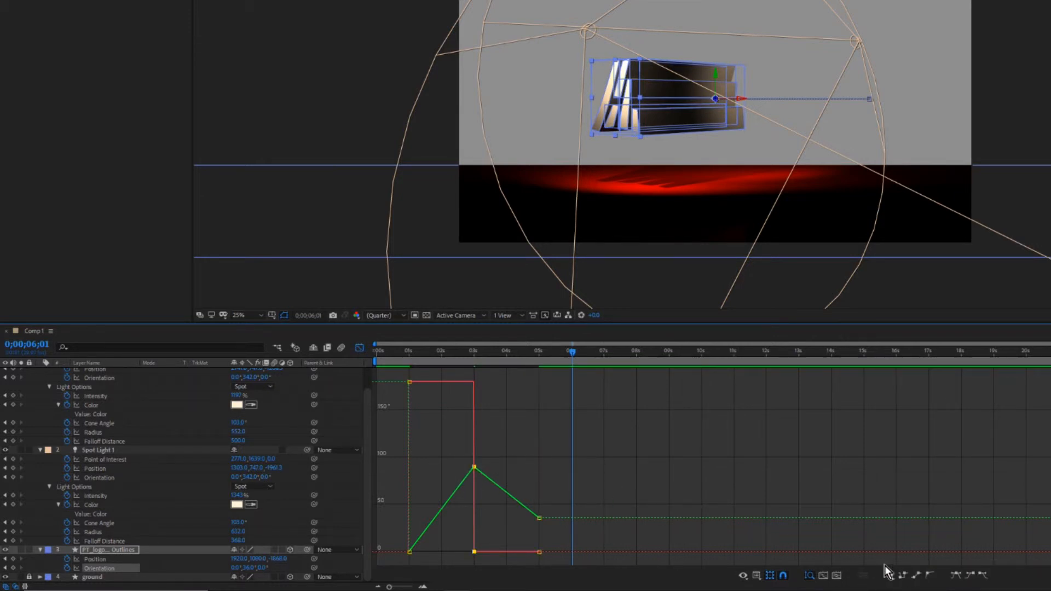
click(956, 574)
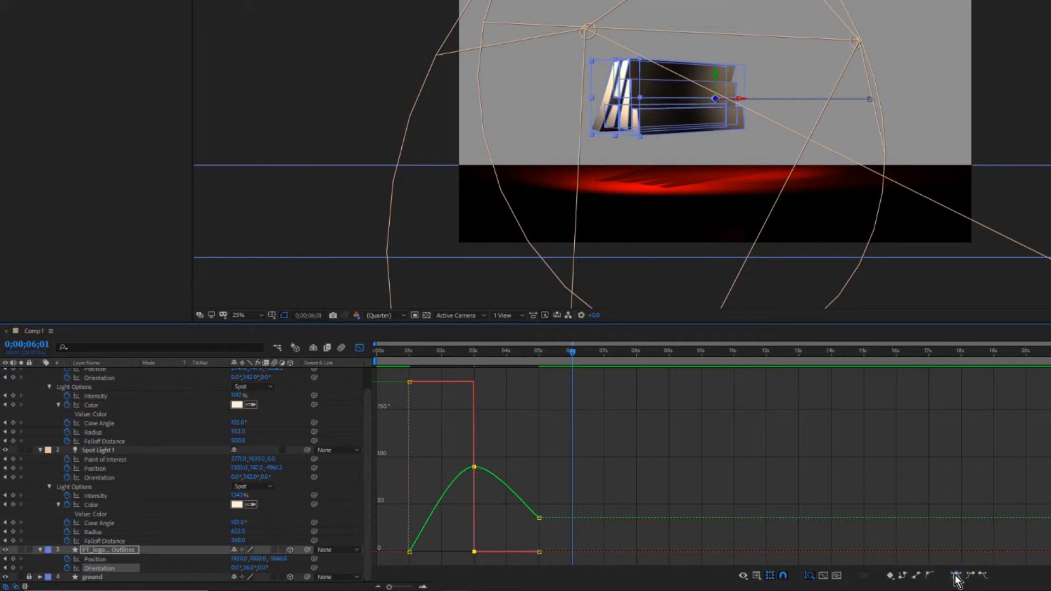
drag(557, 510, 524, 558)
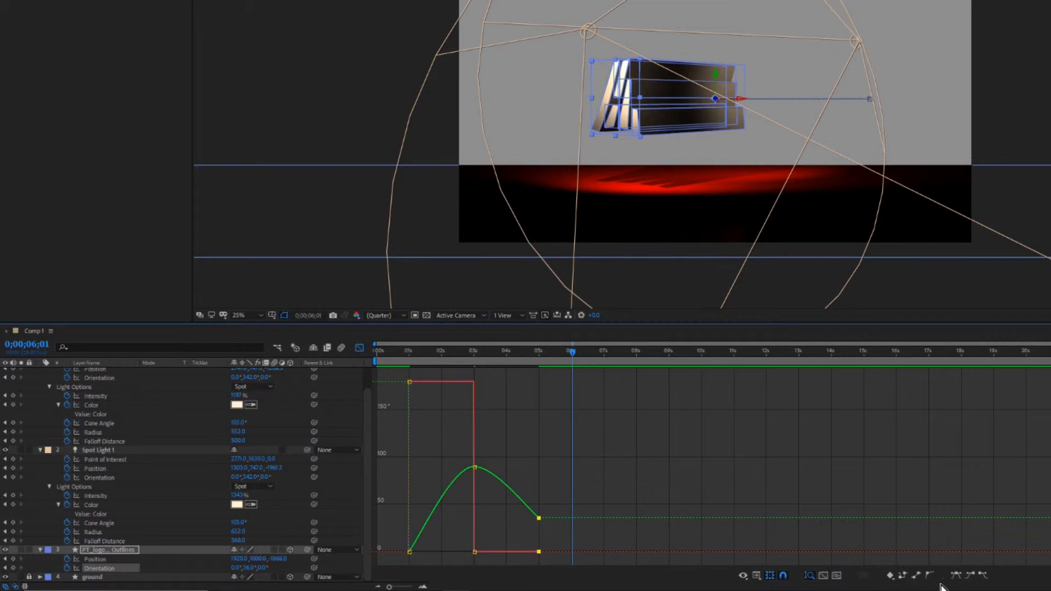
click(973, 582)
Apply Easy Ease Out to the PT_logo outlines layer's Orientation keyframe at 1 second.
drag(399, 531, 418, 557)
click(983, 575)
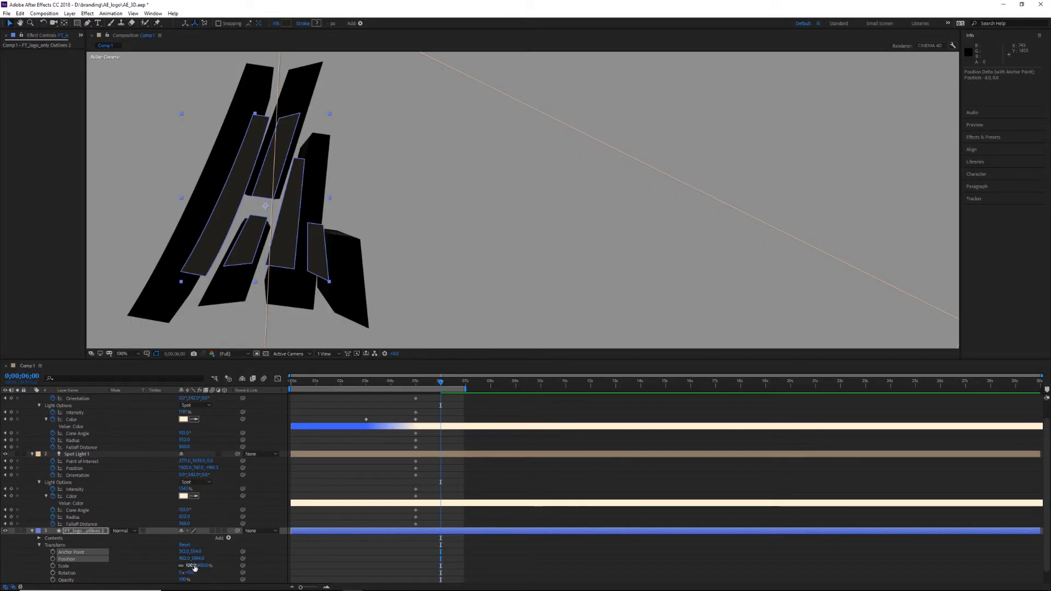
Match the PT_logo outlines 2 layer to the 3D logo's front face with Scale 157% and Position 902, 1099.
drag(190, 565, 213, 561)
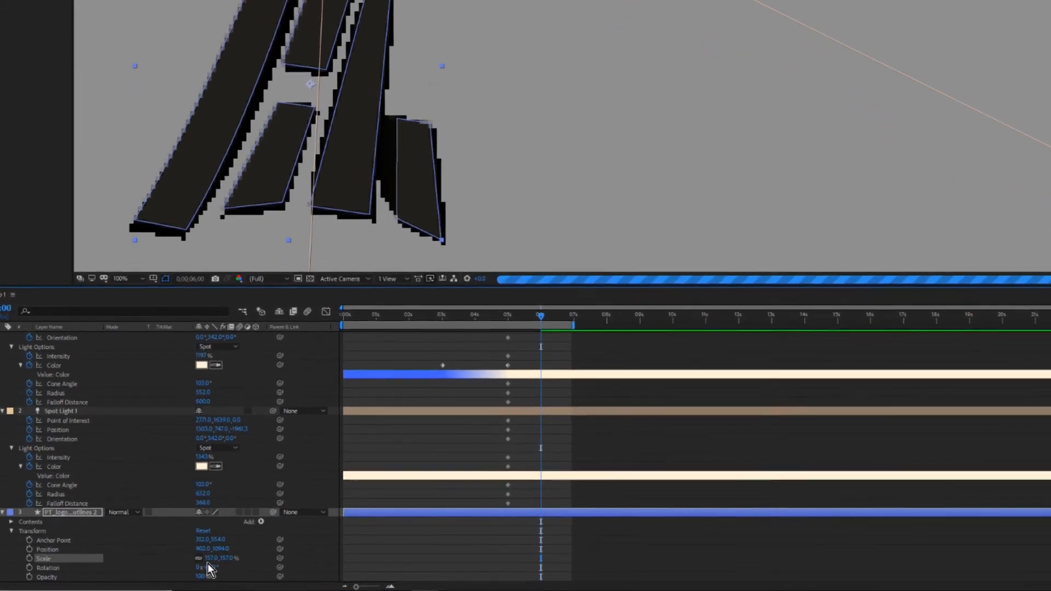
drag(236, 542, 240, 543)
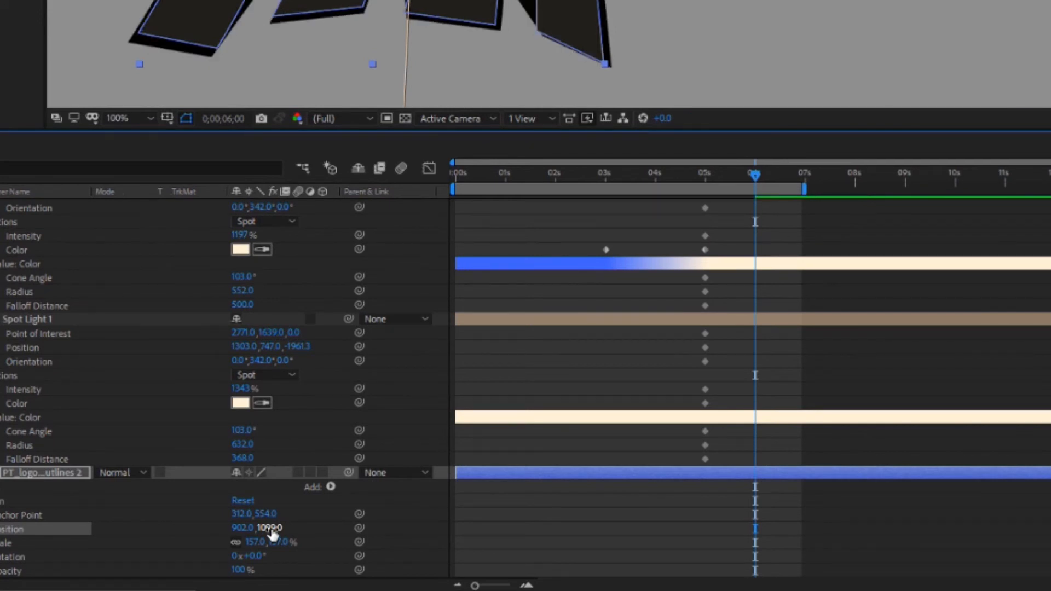
Trim PT_logo outlines 2 to start at 6 seconds and the 3D PT_logo outlines layer to end there, and check the switch.
drag(461, 474, 719, 474)
drag(749, 472, 760, 467)
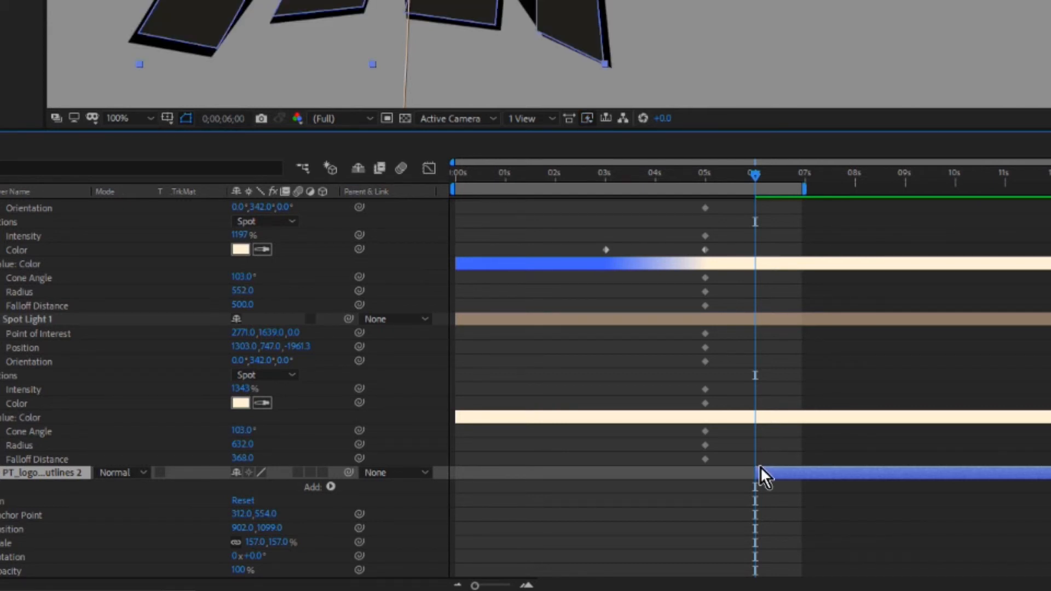
scroll(794, 336, down, 1)
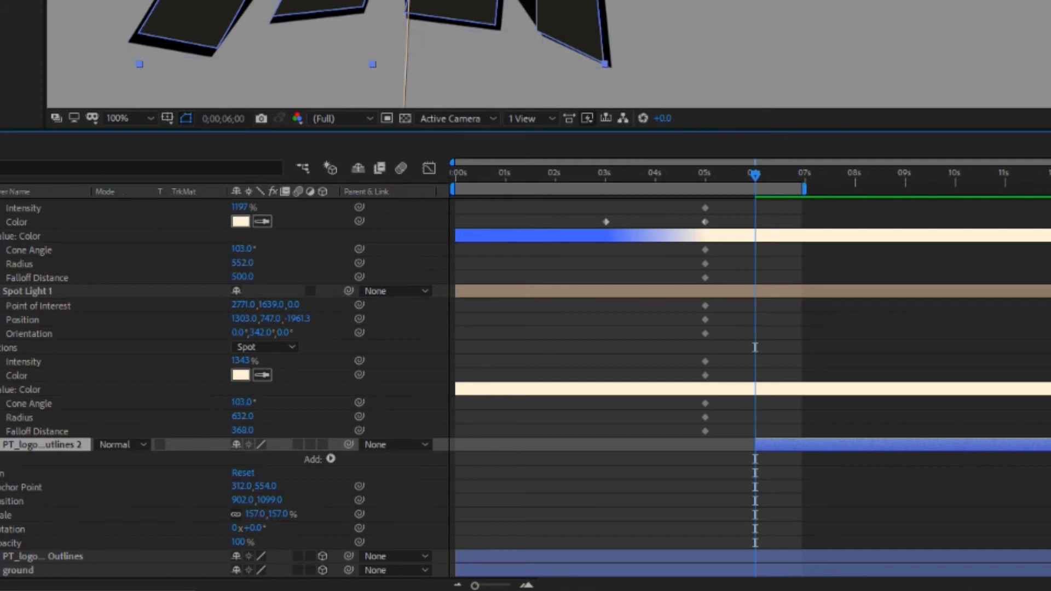
drag(1050, 556, 767, 531)
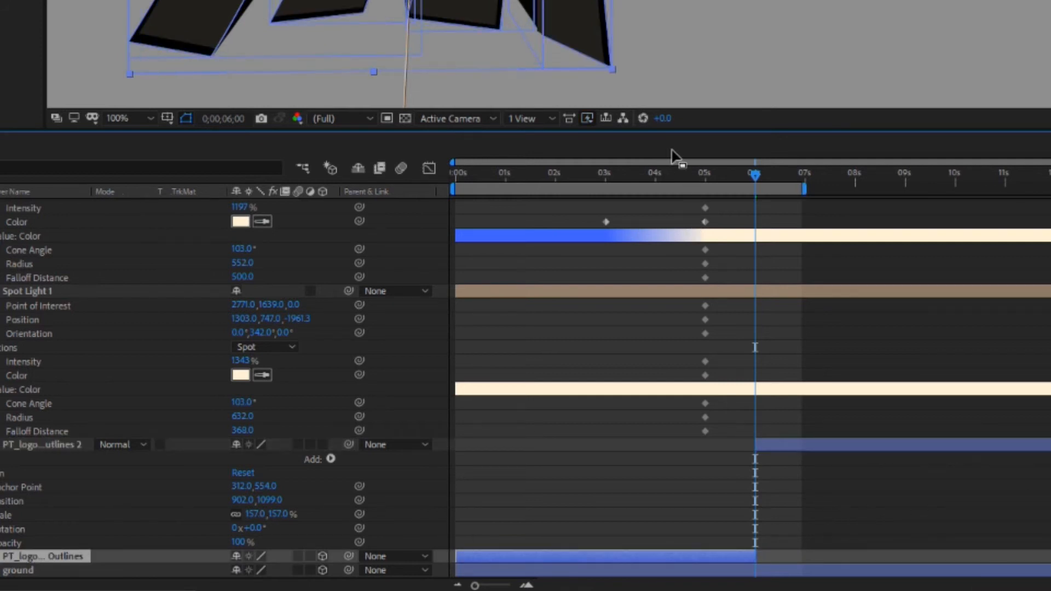
drag(758, 175, 762, 173)
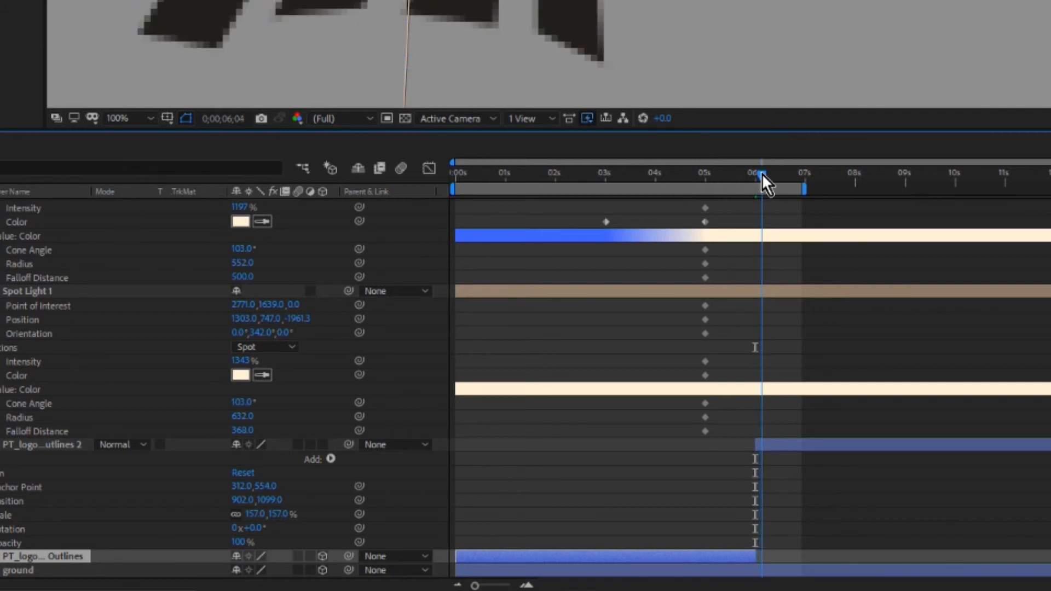
drag(761, 176, 760, 176)
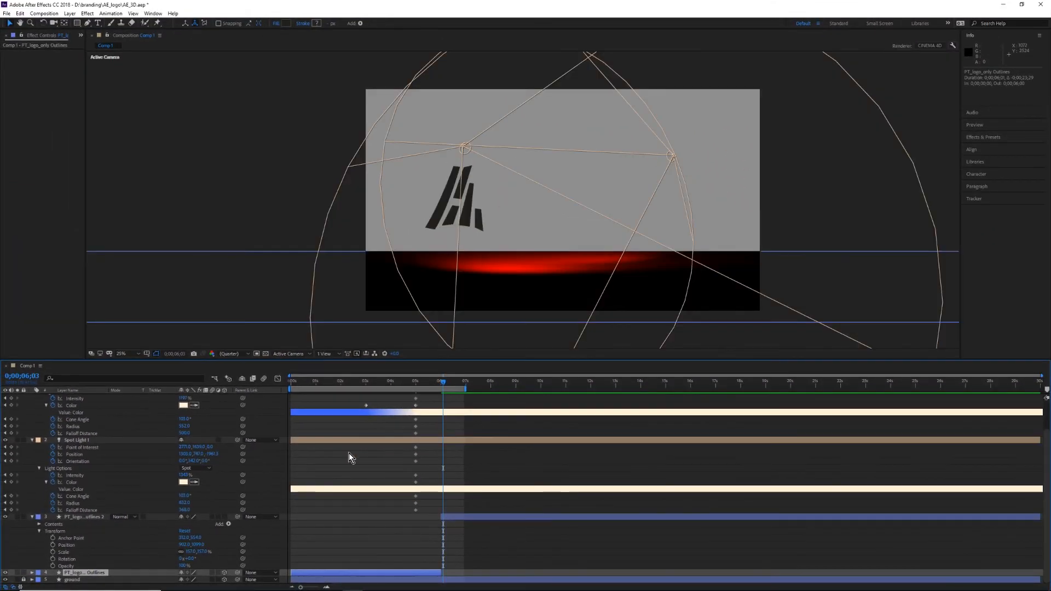
Make the PT_logo outlines 2 layer 3D and set its Bevel Depth to 0.
click(190, 518)
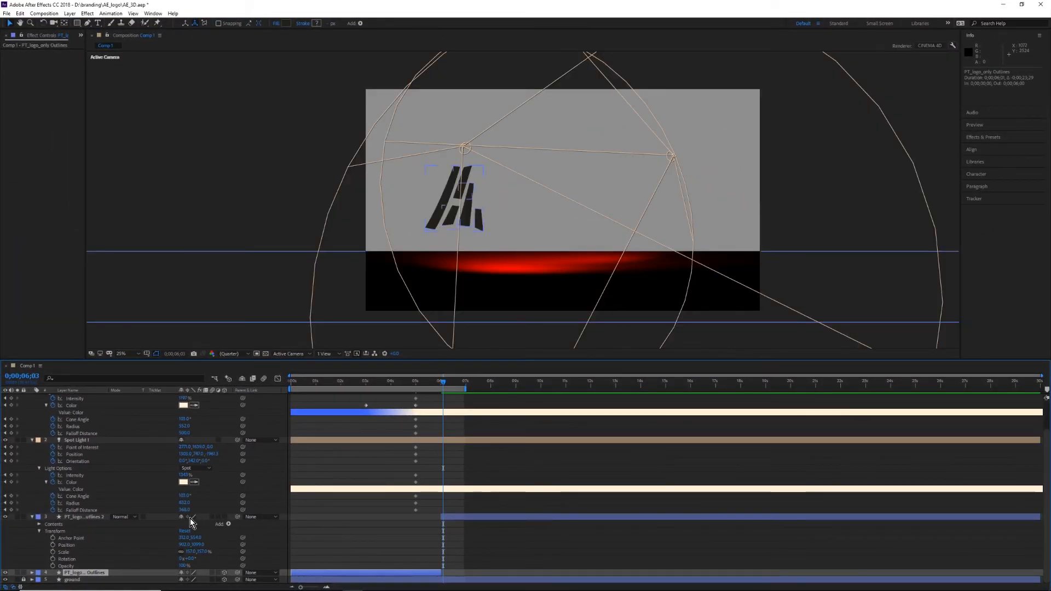
click(225, 517)
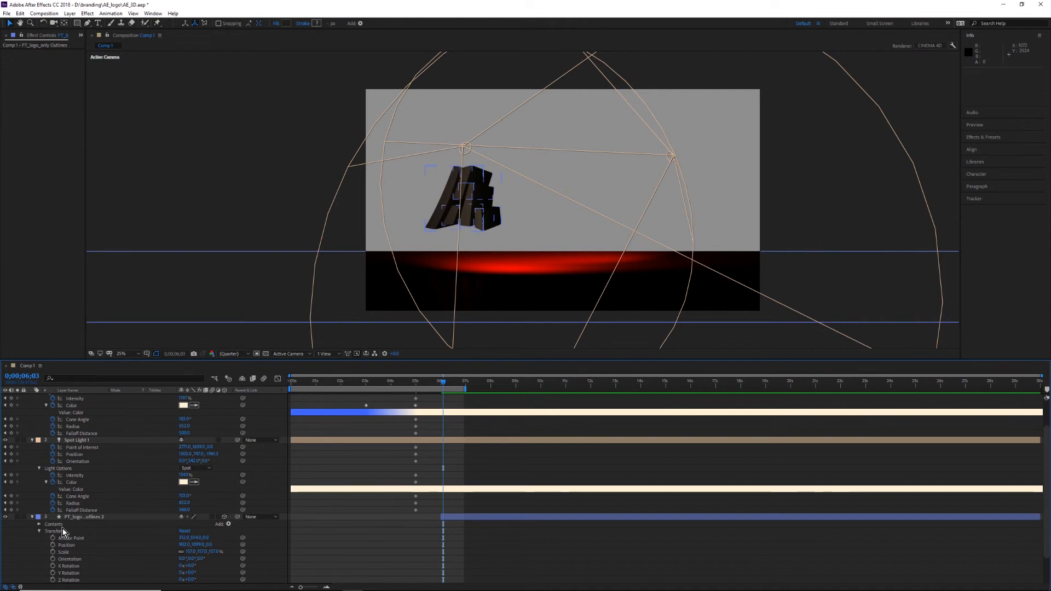
scroll(62, 527, down, 3)
click(39, 559)
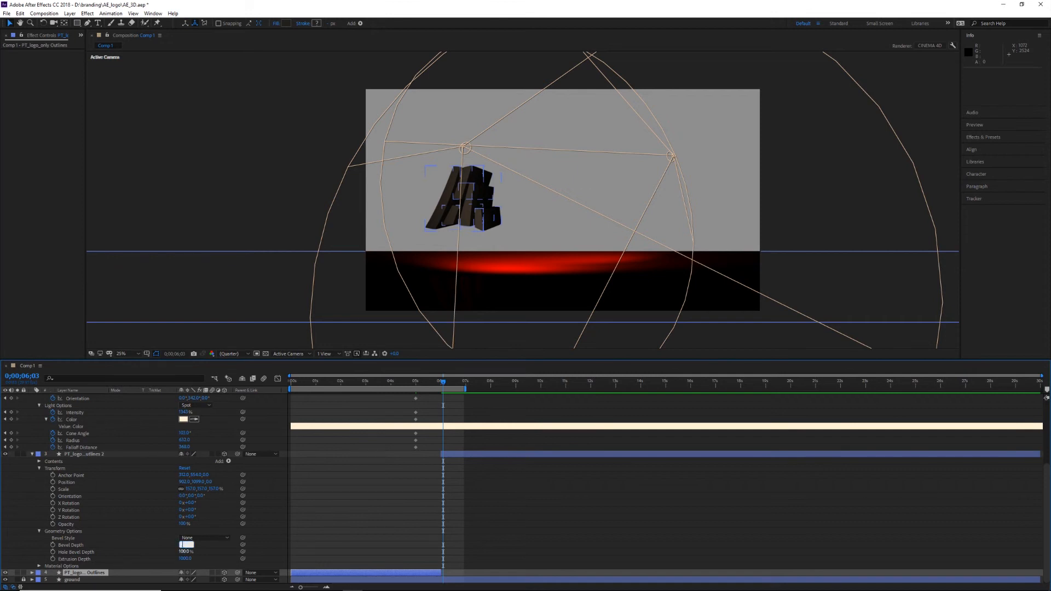
key(Return)
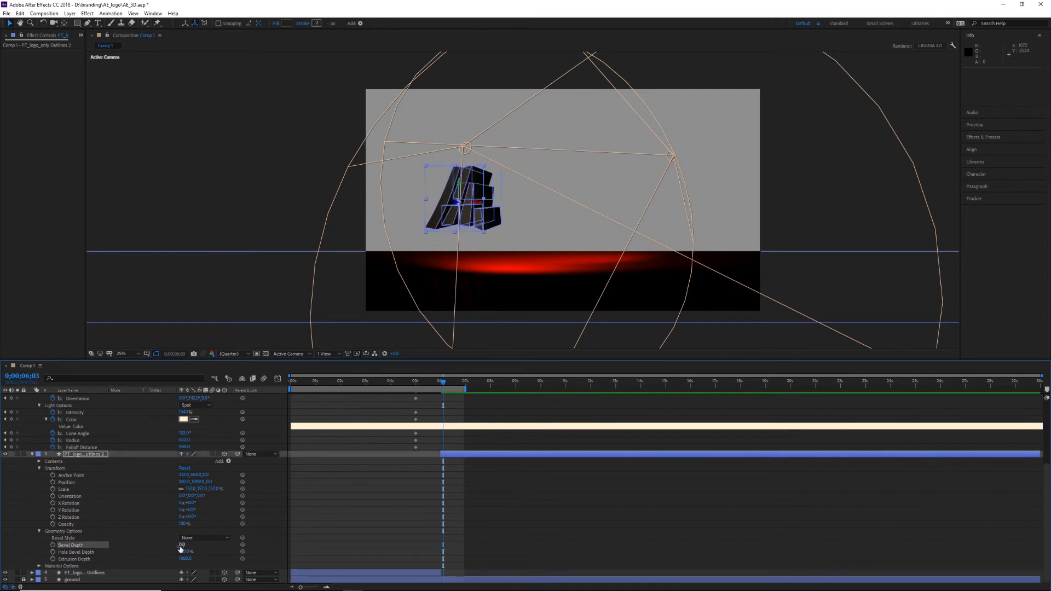